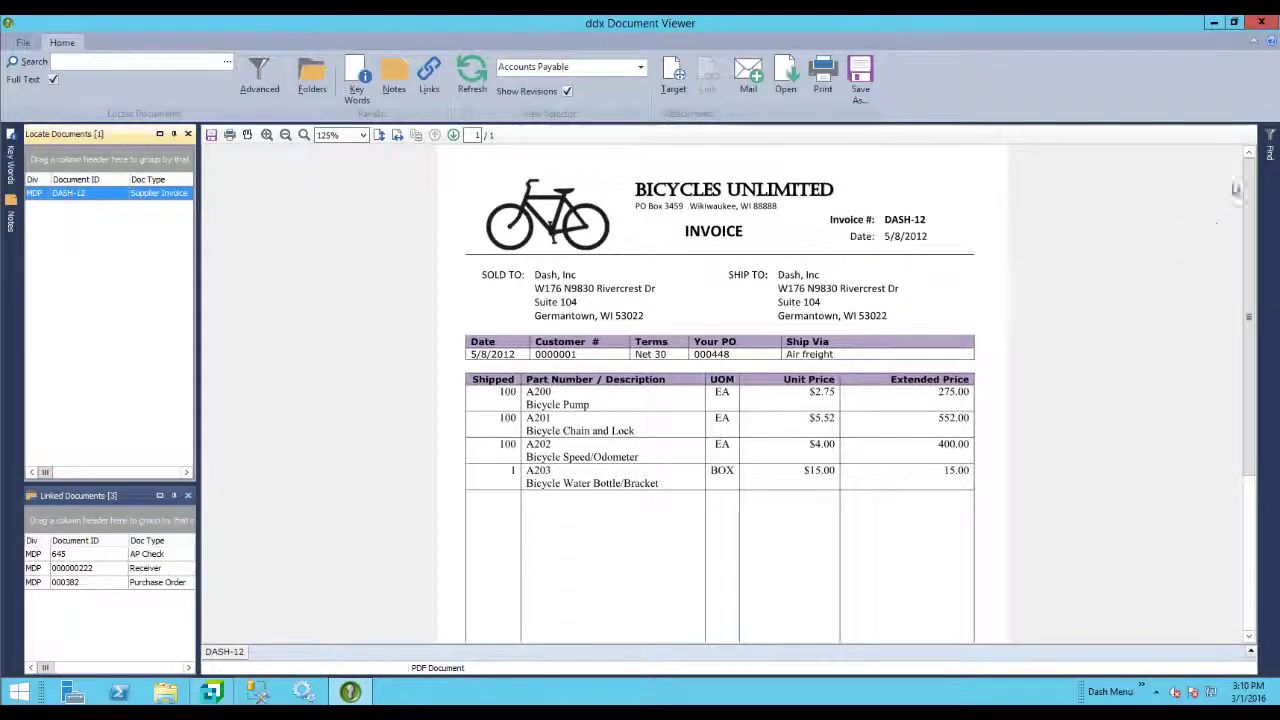
View linked purchase order 000382, receiver 000000222, then AP check 645 paying Dash-12.
left_click(1268, 155)
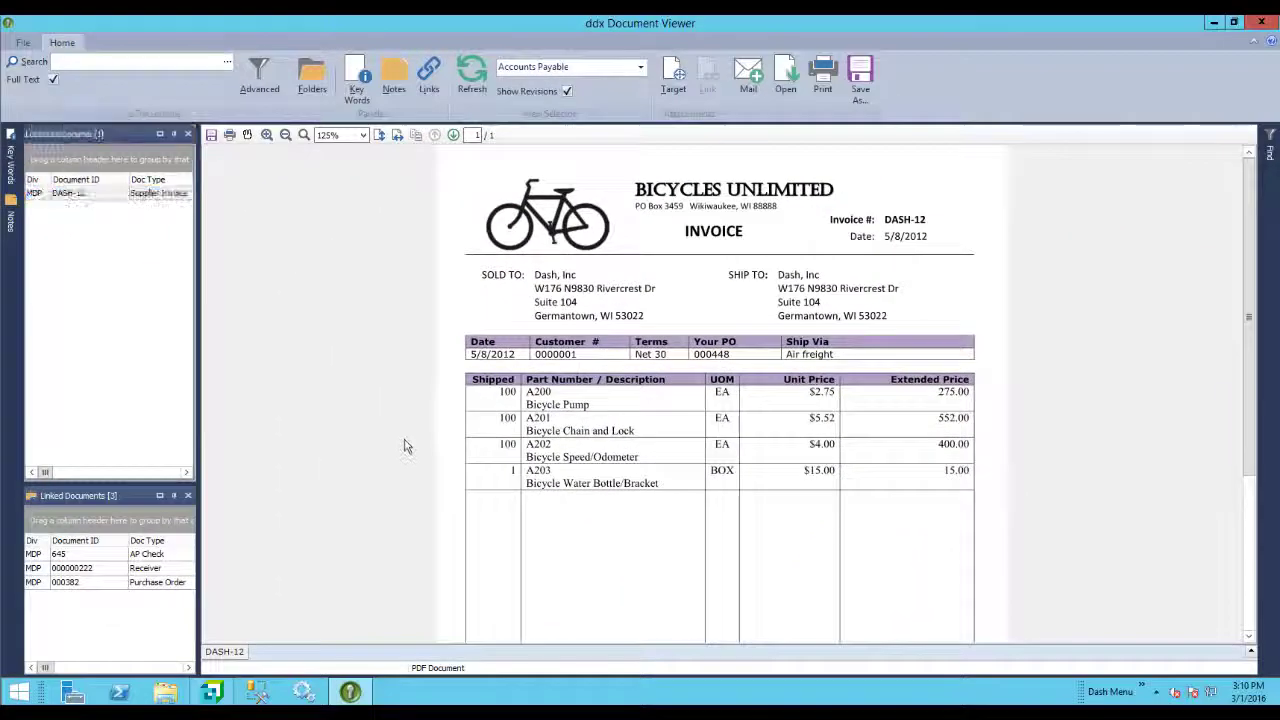
scroll(404, 446, "down", 5)
scroll(404, 446, "up", 5)
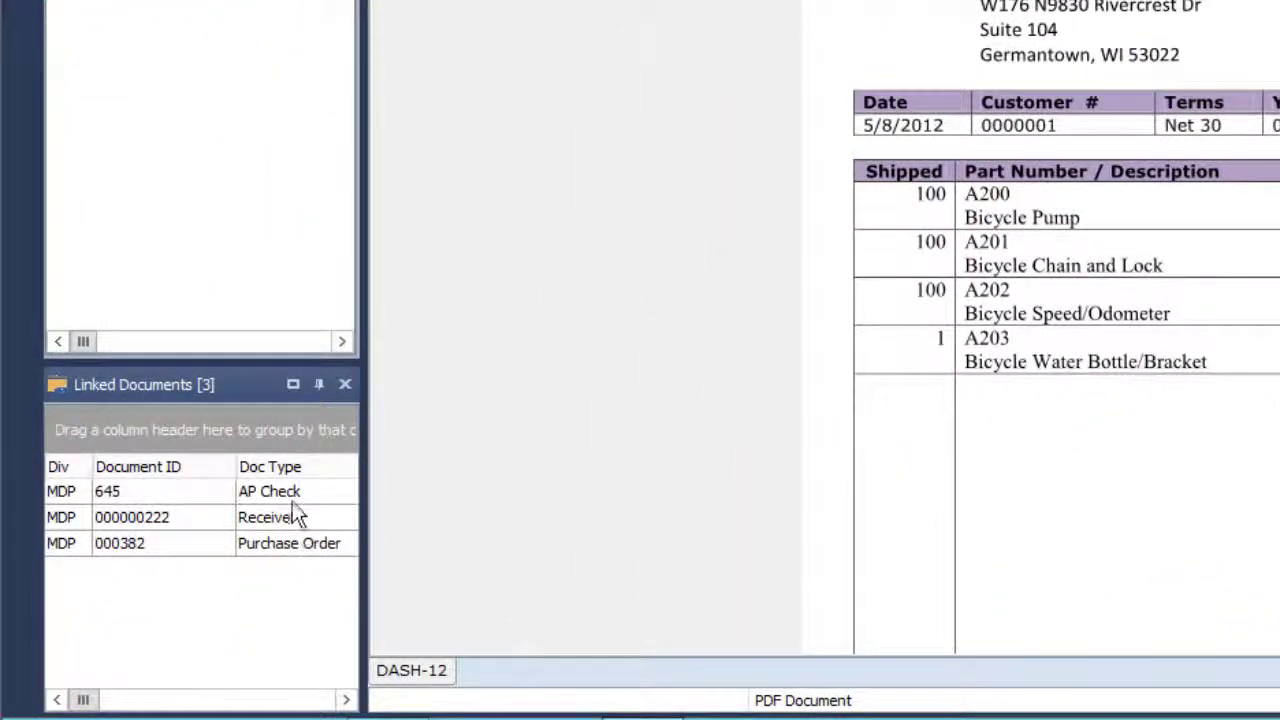
left_click(283, 537)
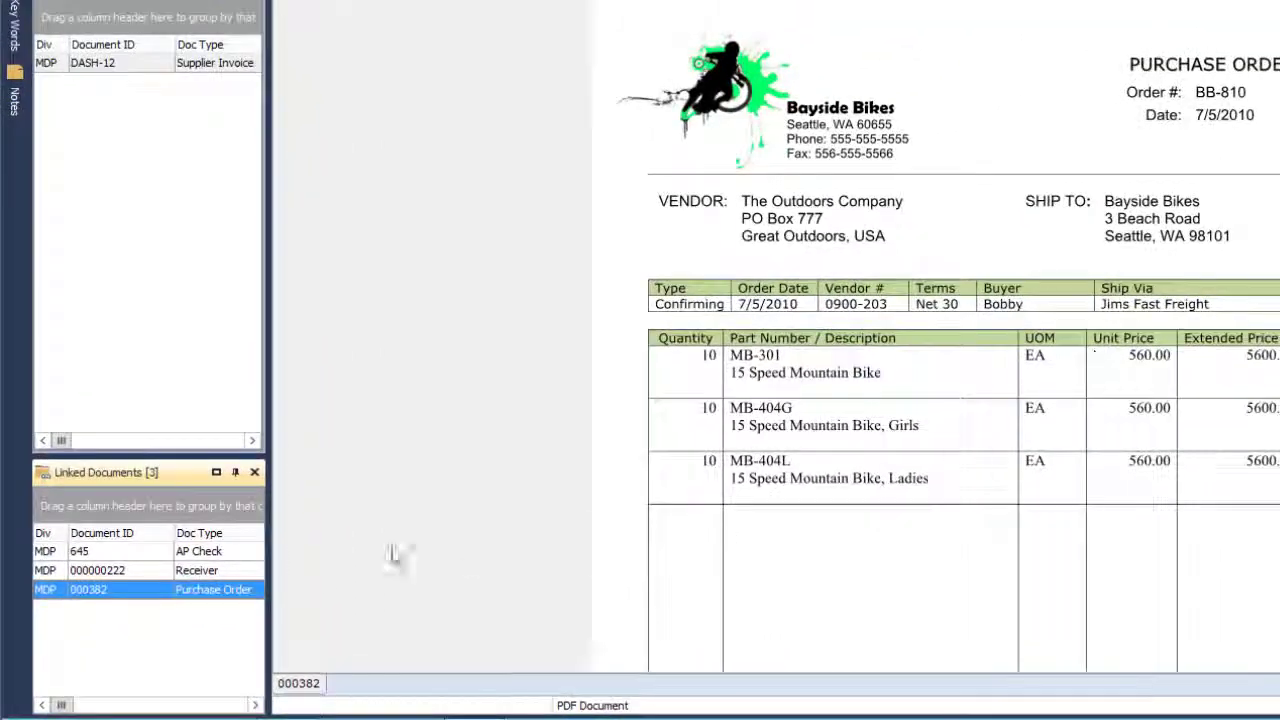
left_click(226, 574)
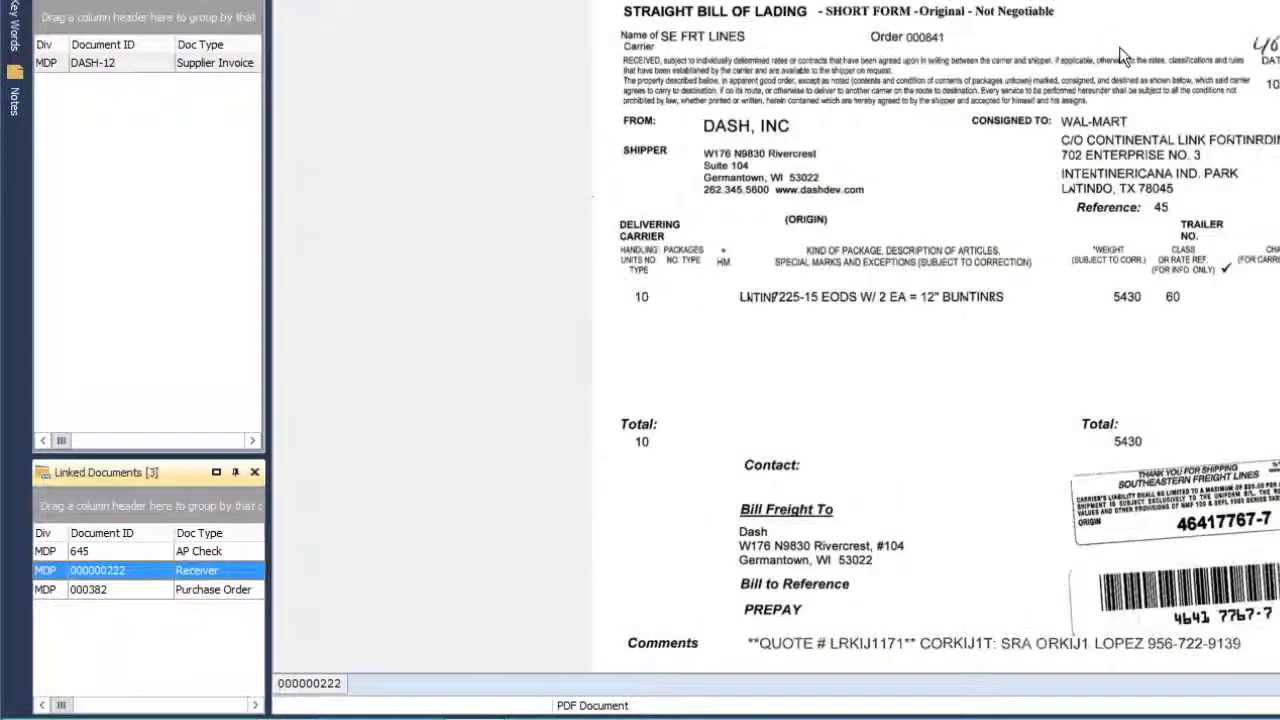
left_click(215, 551)
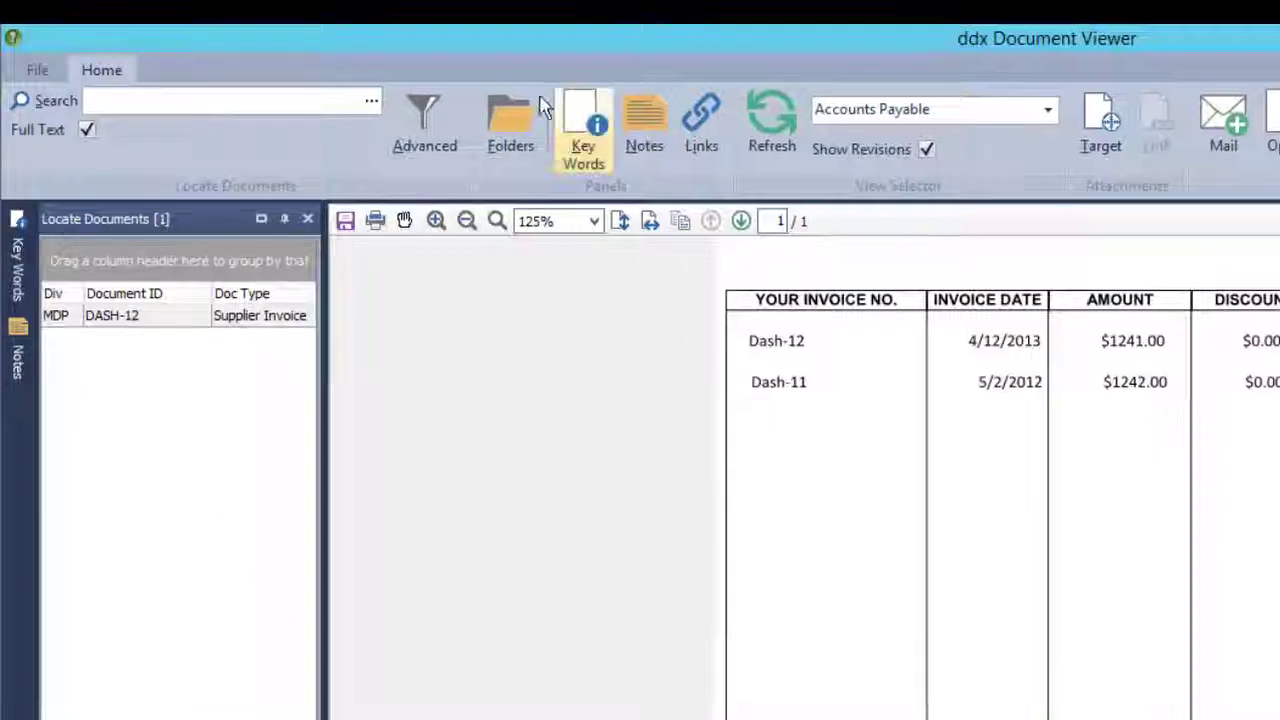
Browse folders MDP > B > Bicycles Unlimited > Purchase Order and open purchase order 000382.
left_click(514, 128)
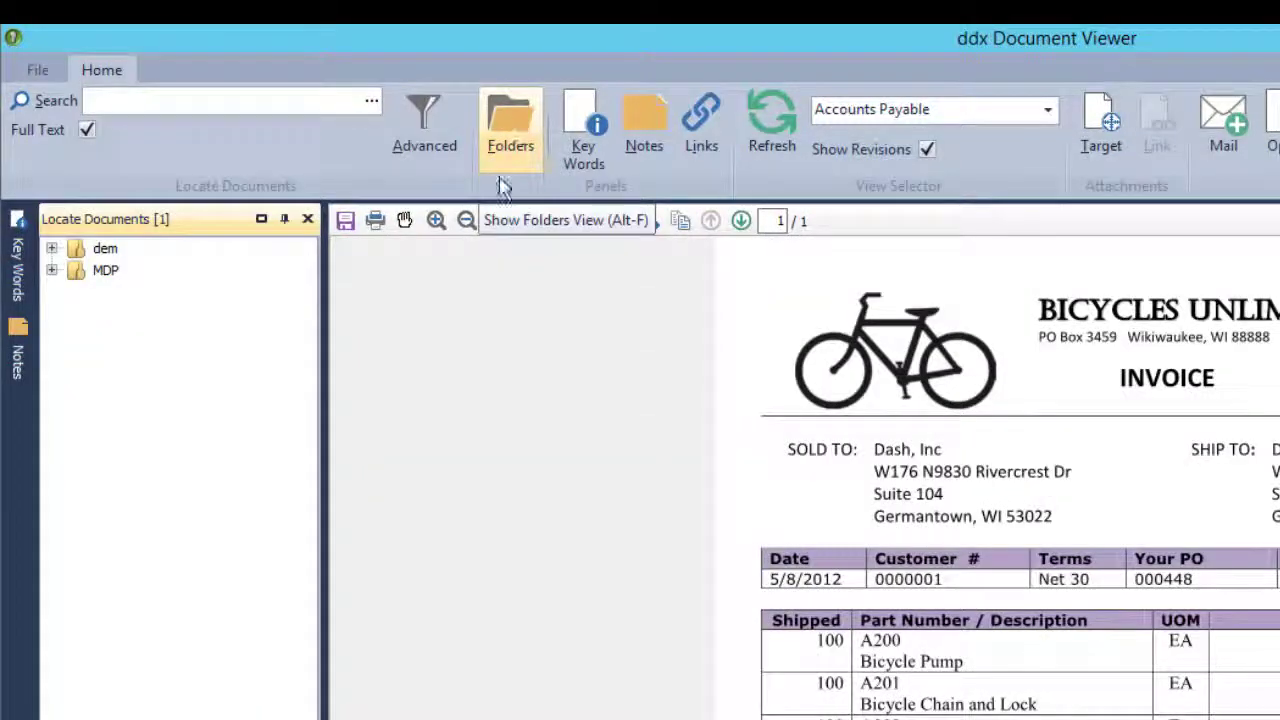
left_click(52, 271)
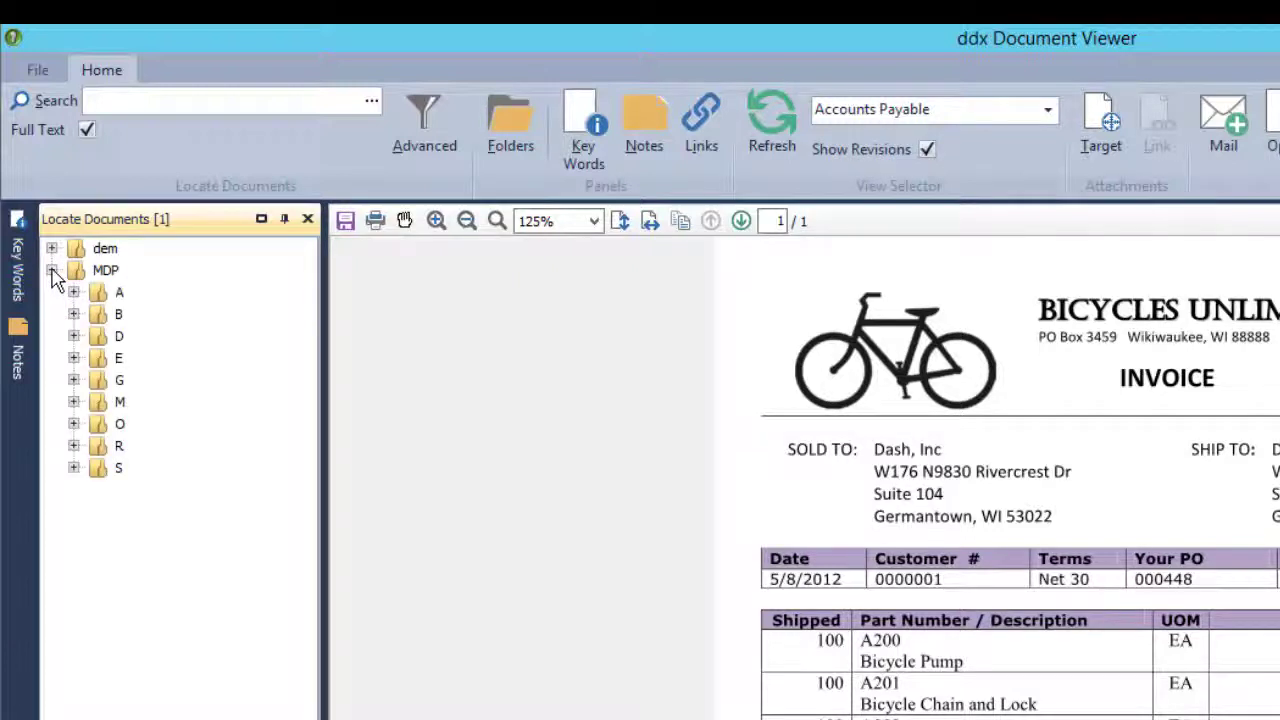
left_click(73, 314)
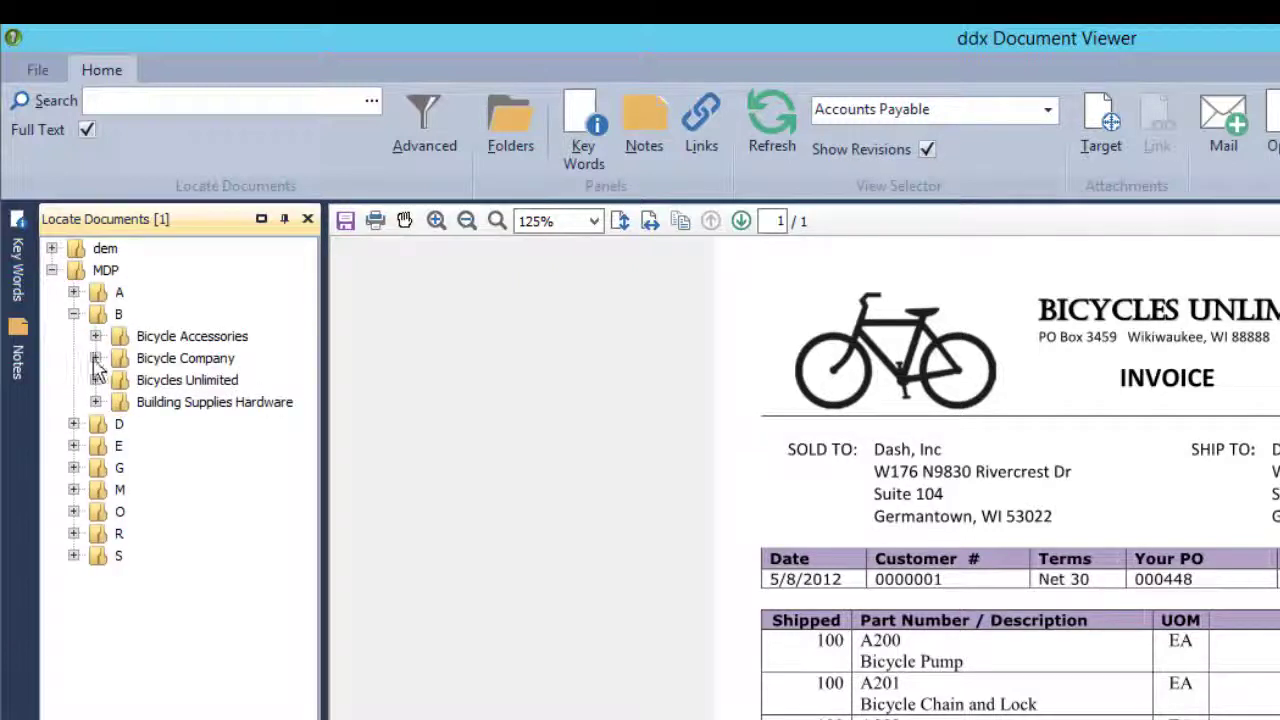
left_click(95, 380)
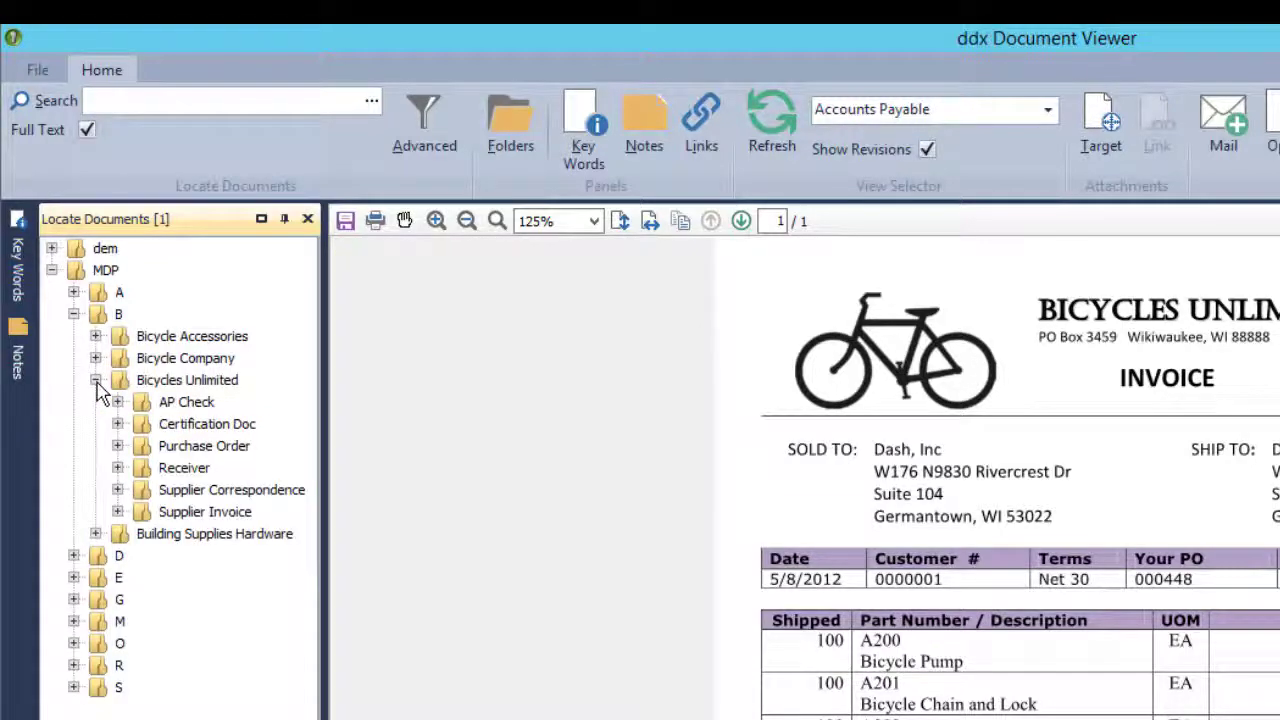
left_click(117, 446)
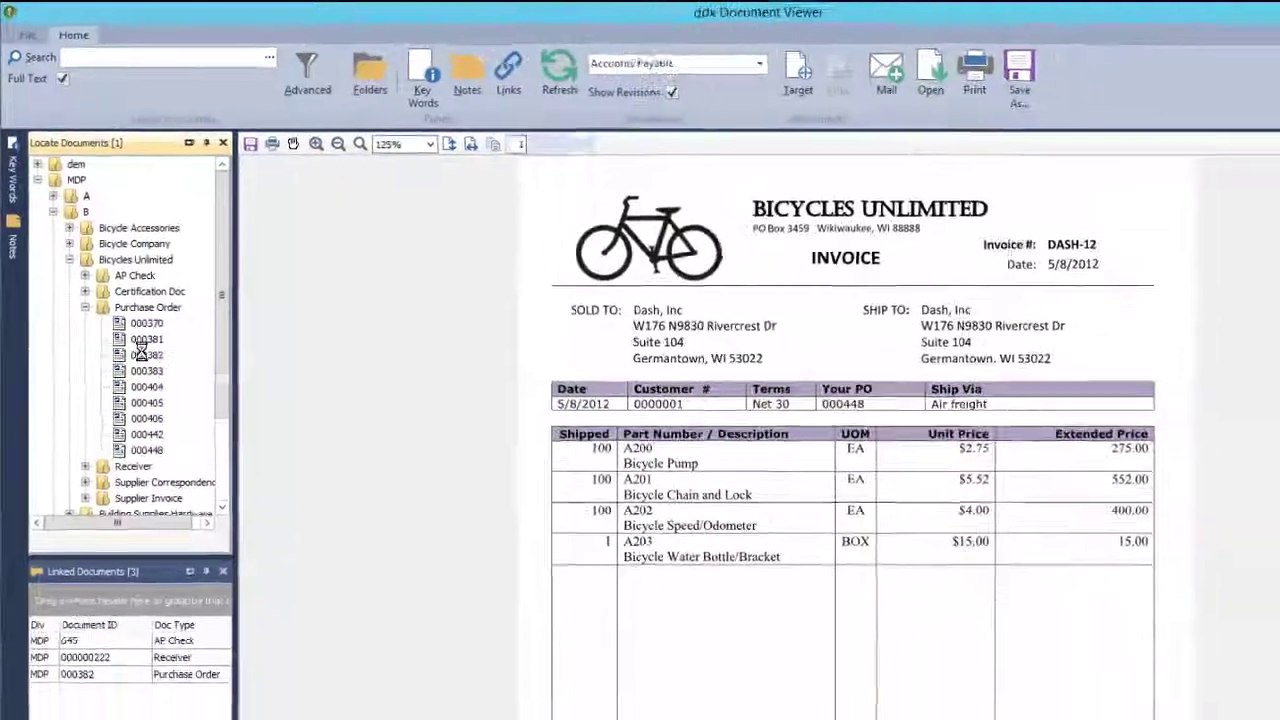
left_click(200, 512)
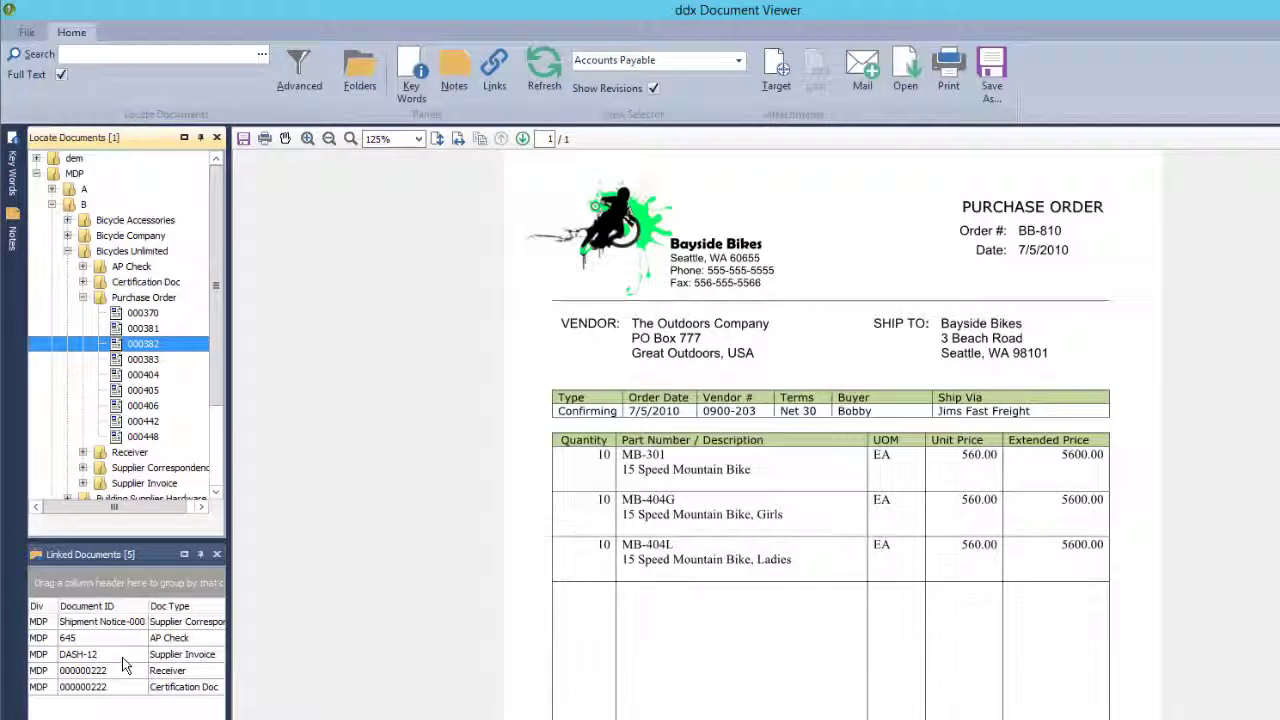
left_click(141, 624)
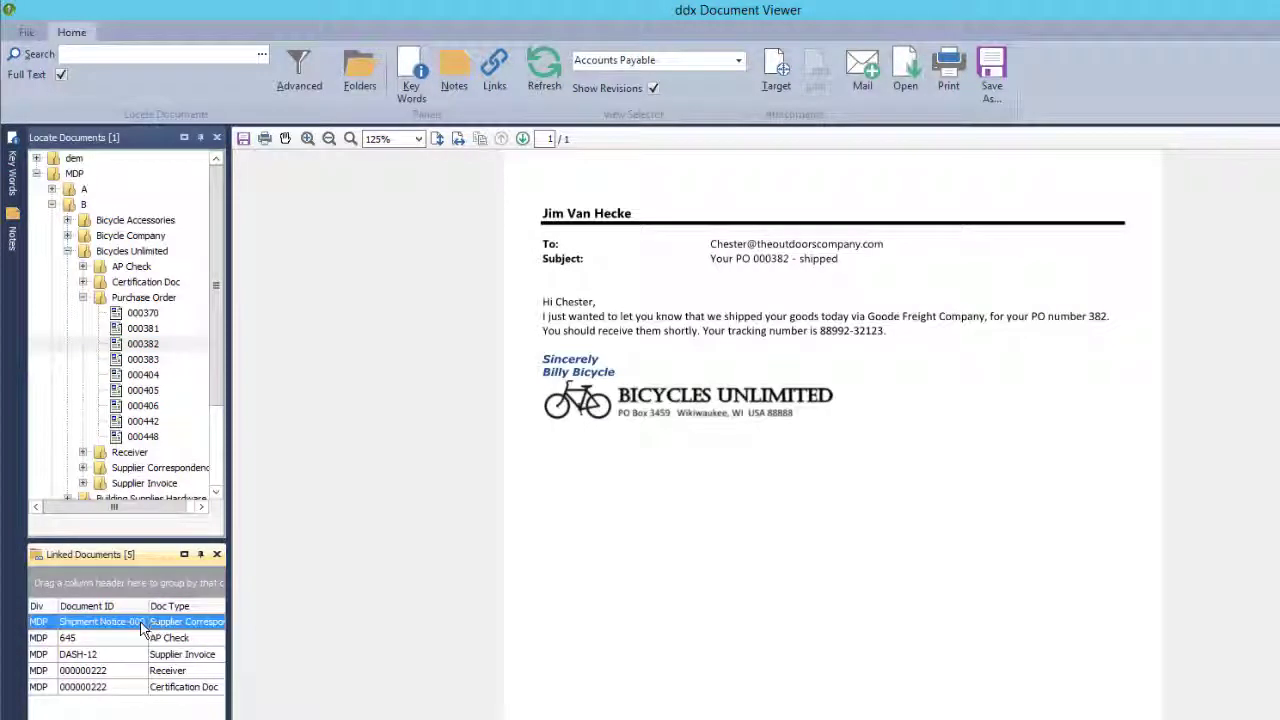
left_click(188, 640)
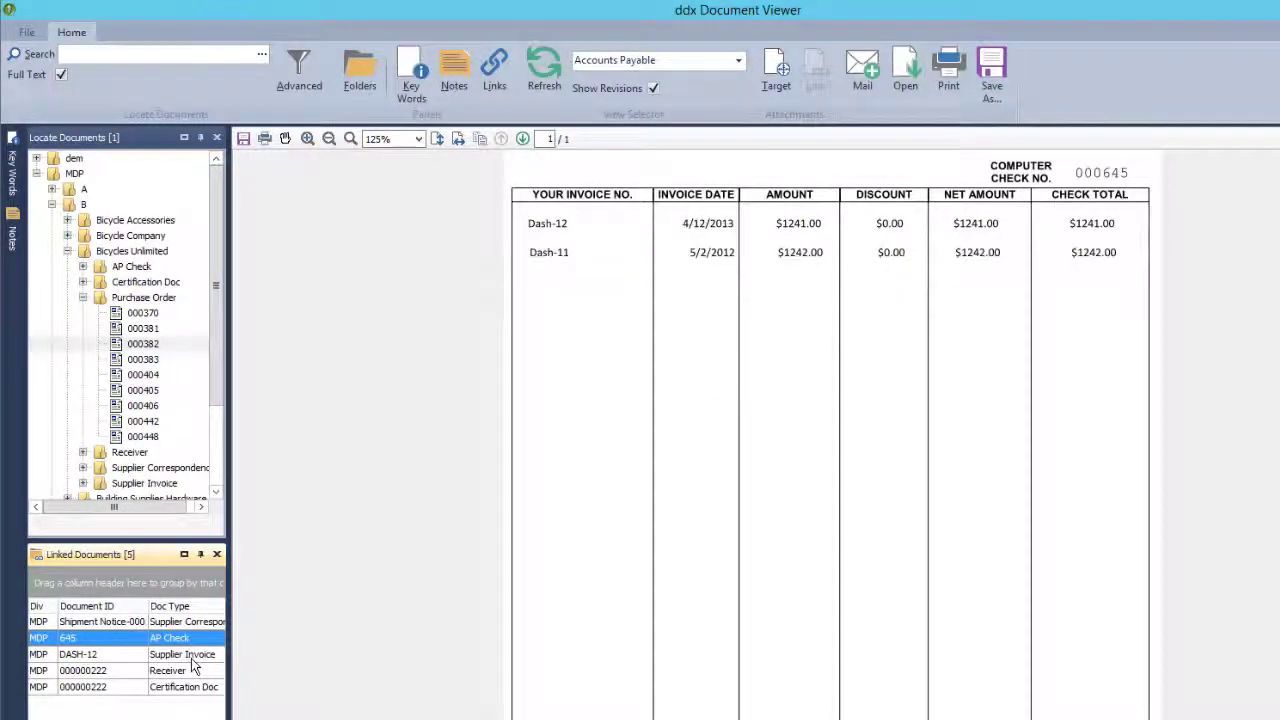
left_click(192, 658)
left_click(189, 671)
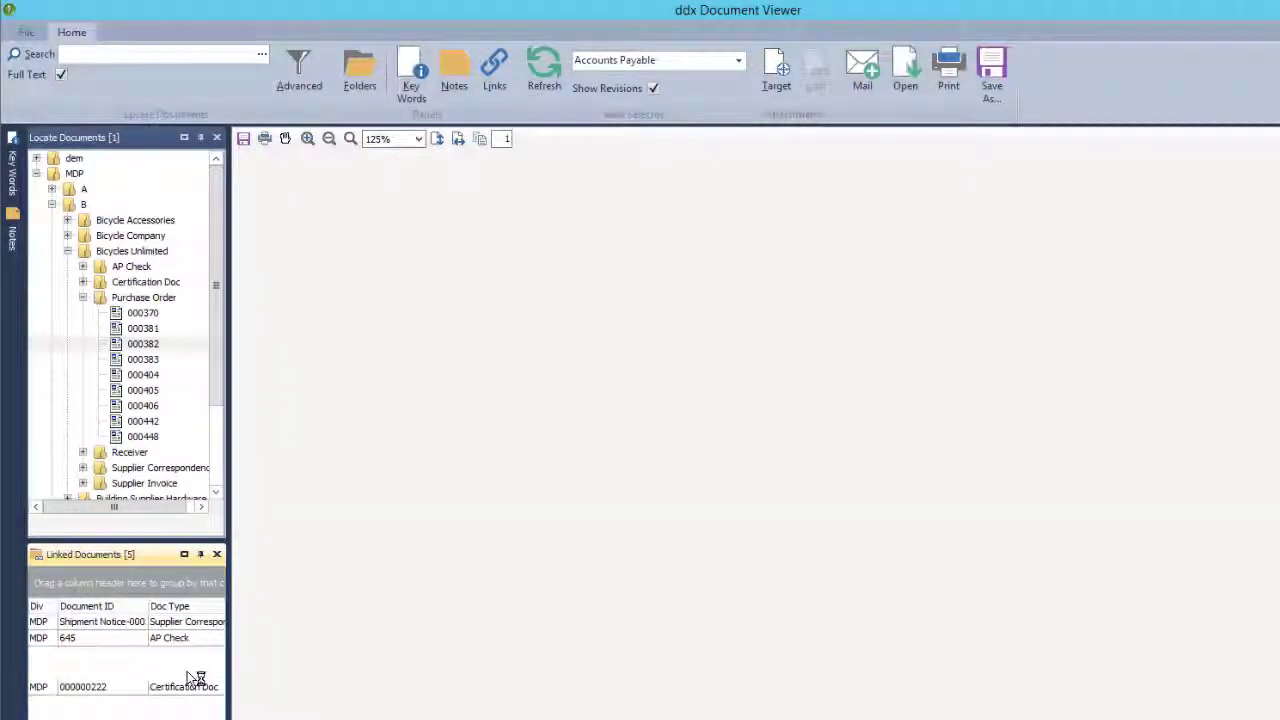
left_click(186, 688)
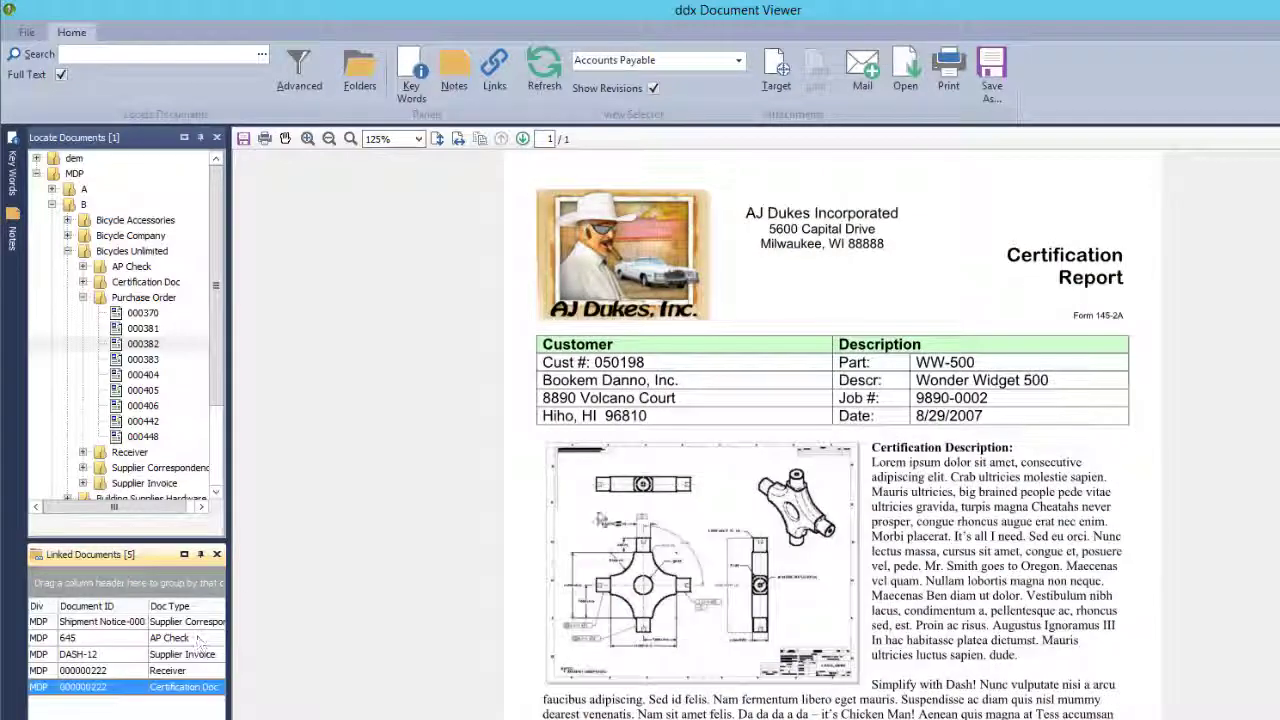
left_click(598, 512)
scroll(598, 512, "down", 3)
scroll(598, 517, "down", 1)
scroll(598, 517, "up", 5)
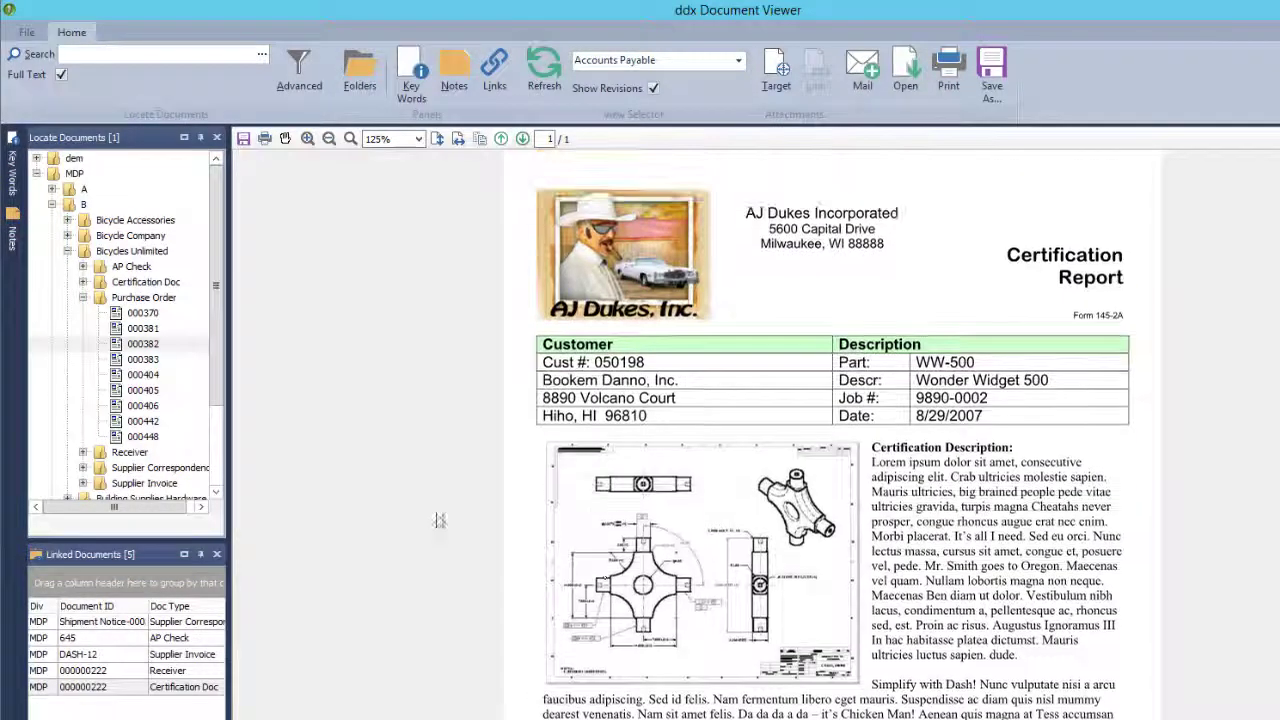
left_click(148, 343)
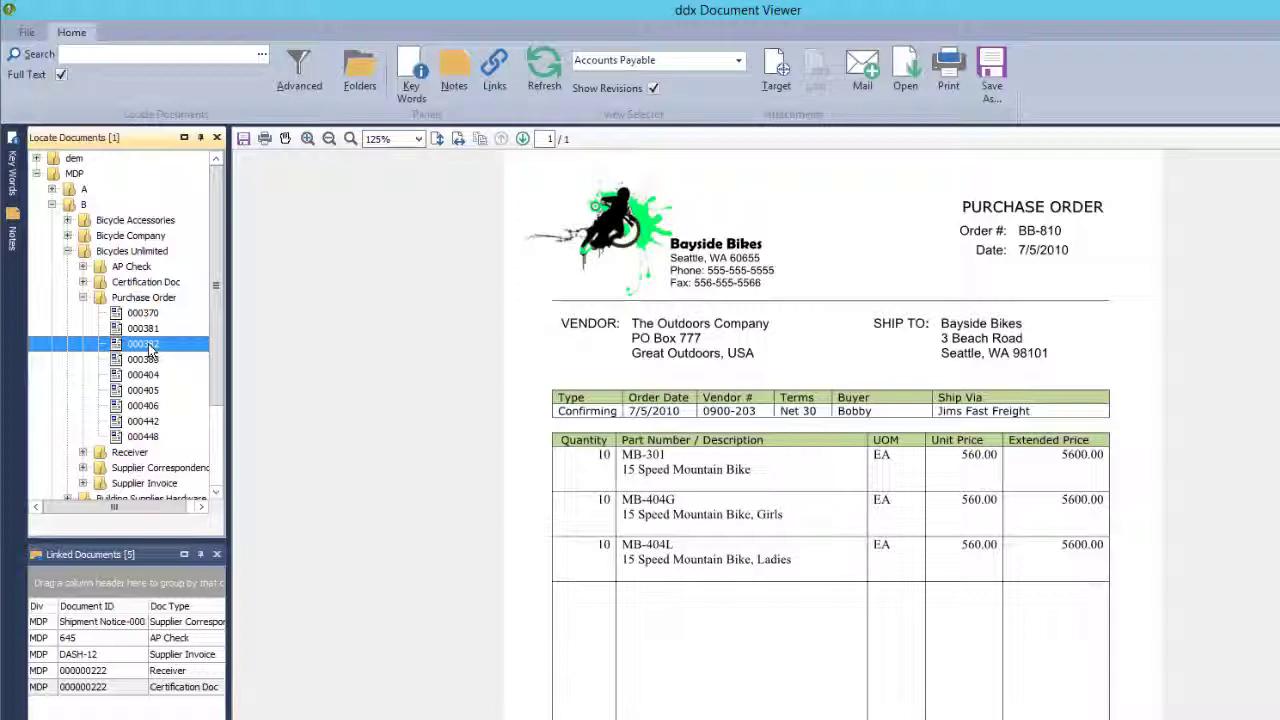
left_click(120, 55)
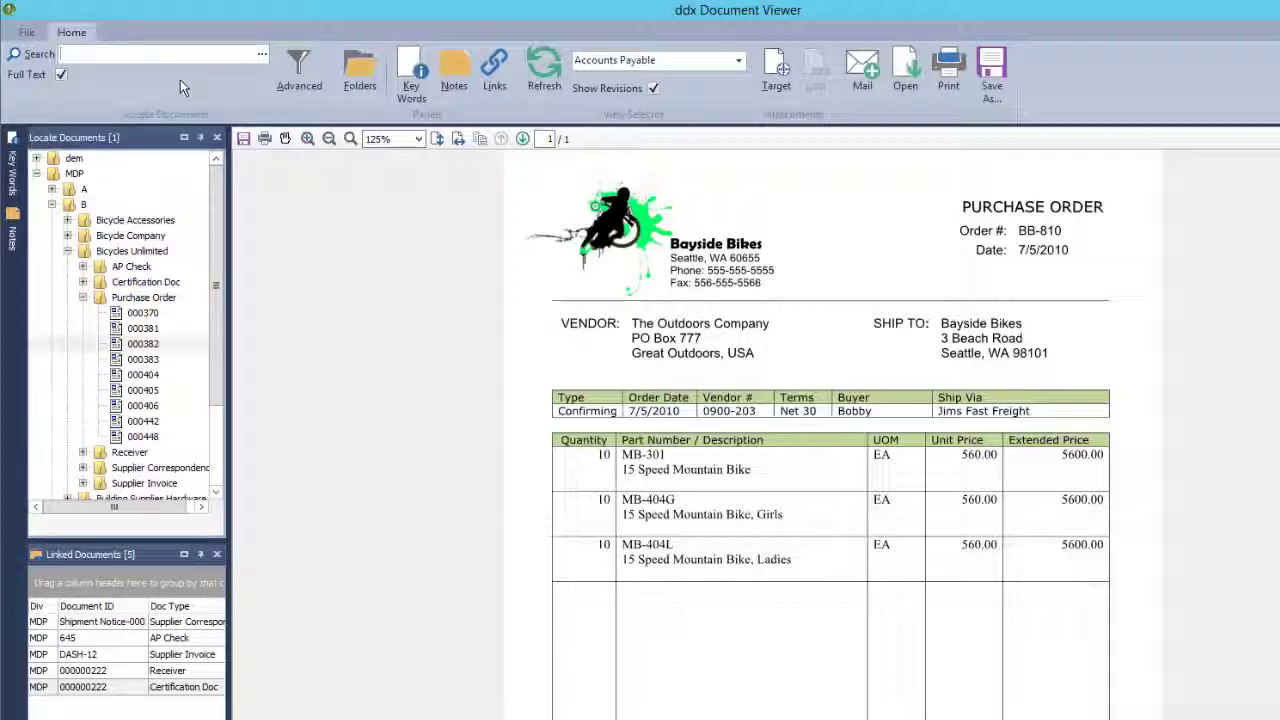
Search for DASH-12 and display the invoice, then AP check 645, from the results.
type("DASH-12")
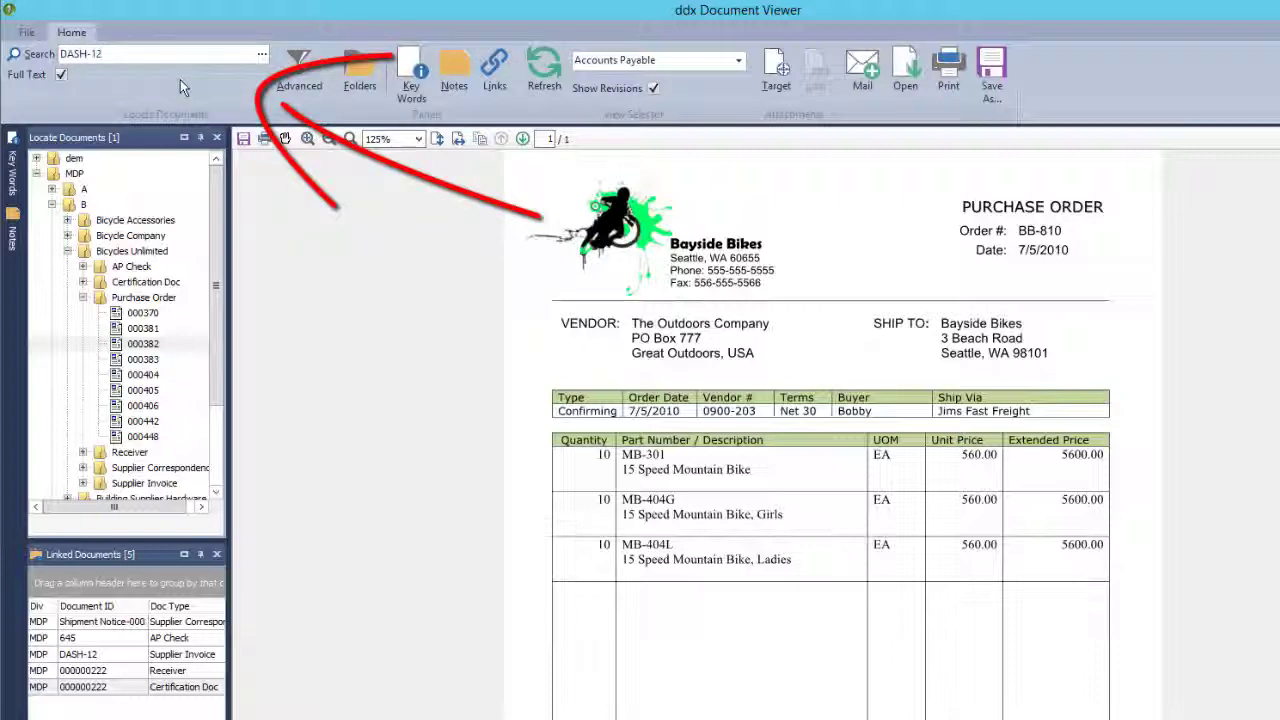
key("Return")
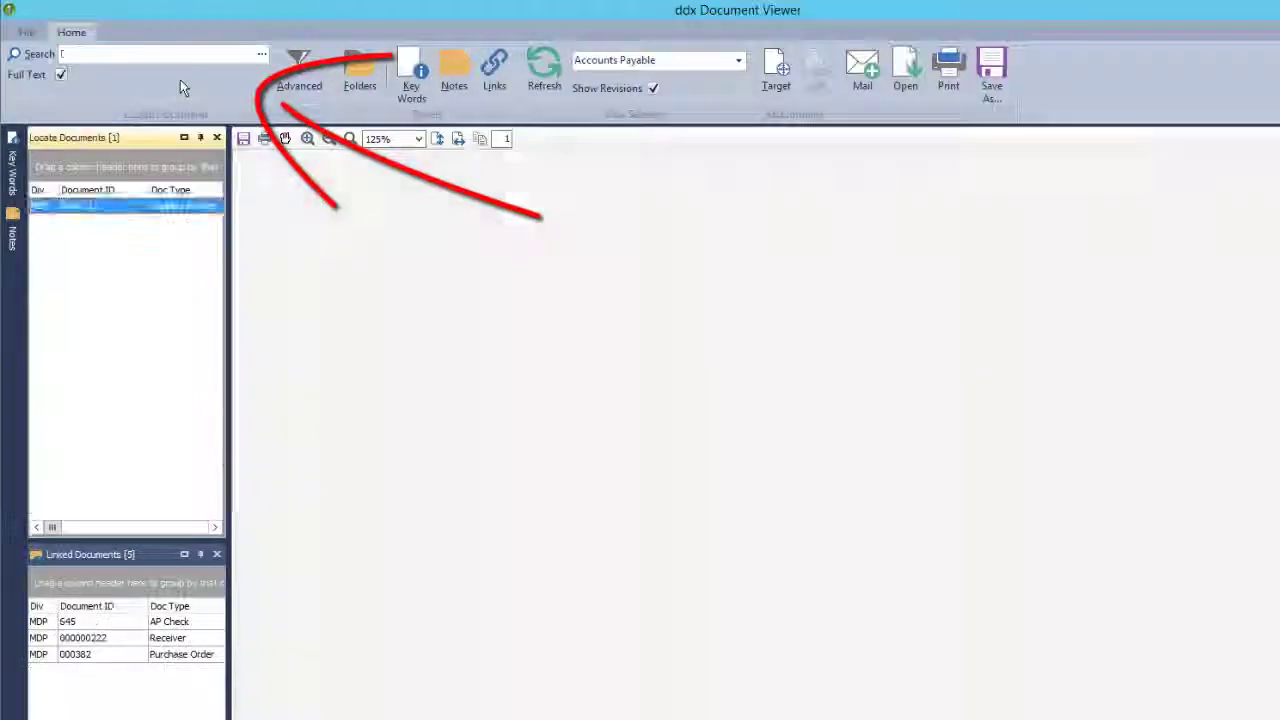
left_click(127, 222)
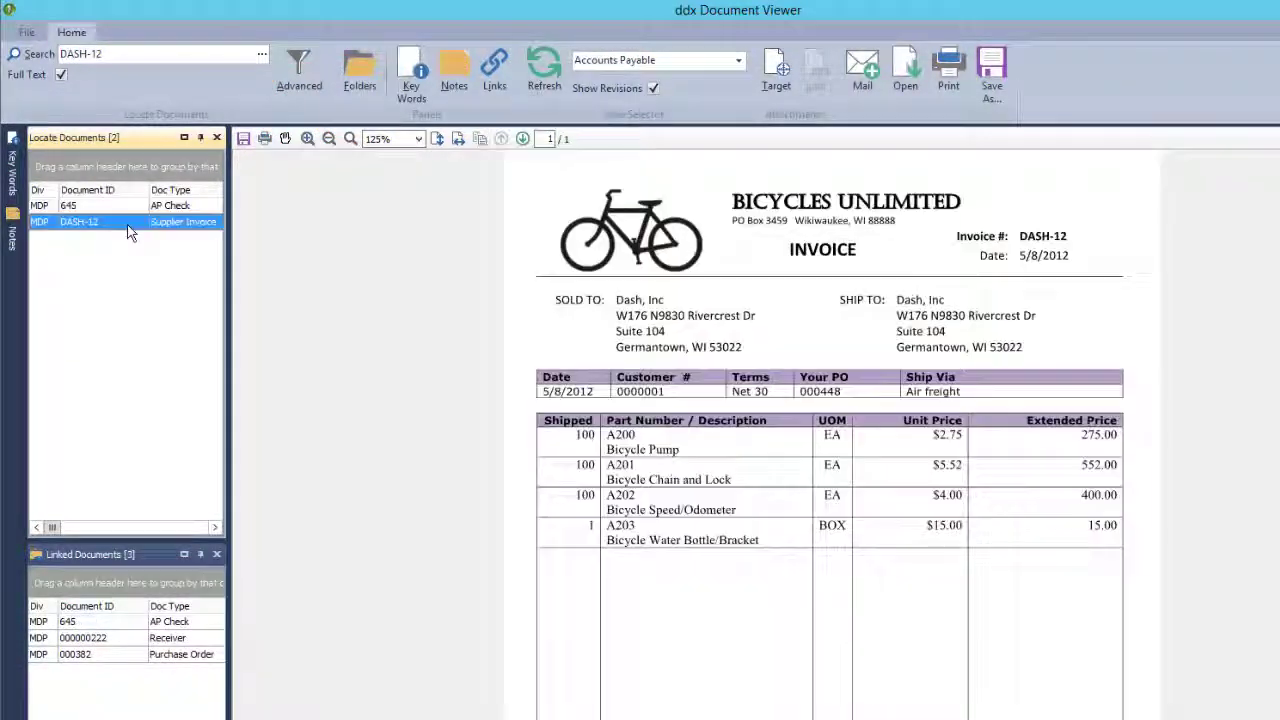
left_click(137, 210)
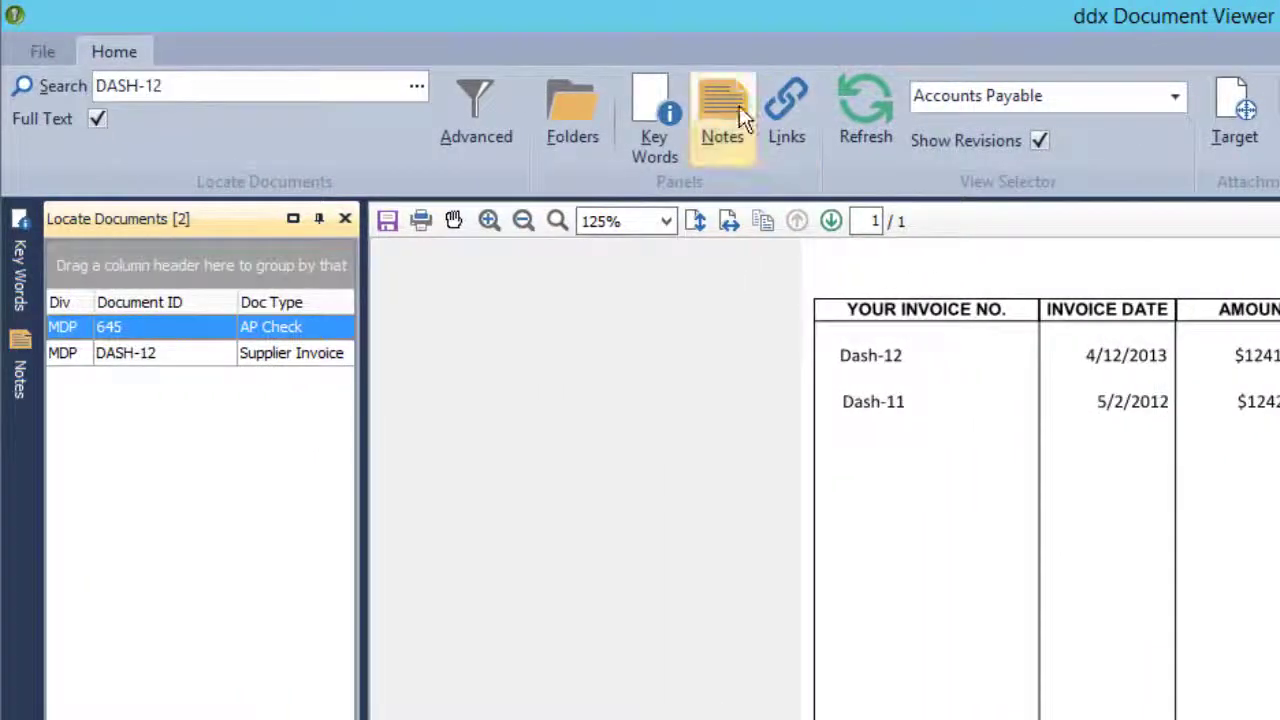
Show the document's notes and display the text of the second note.
left_click(739, 106)
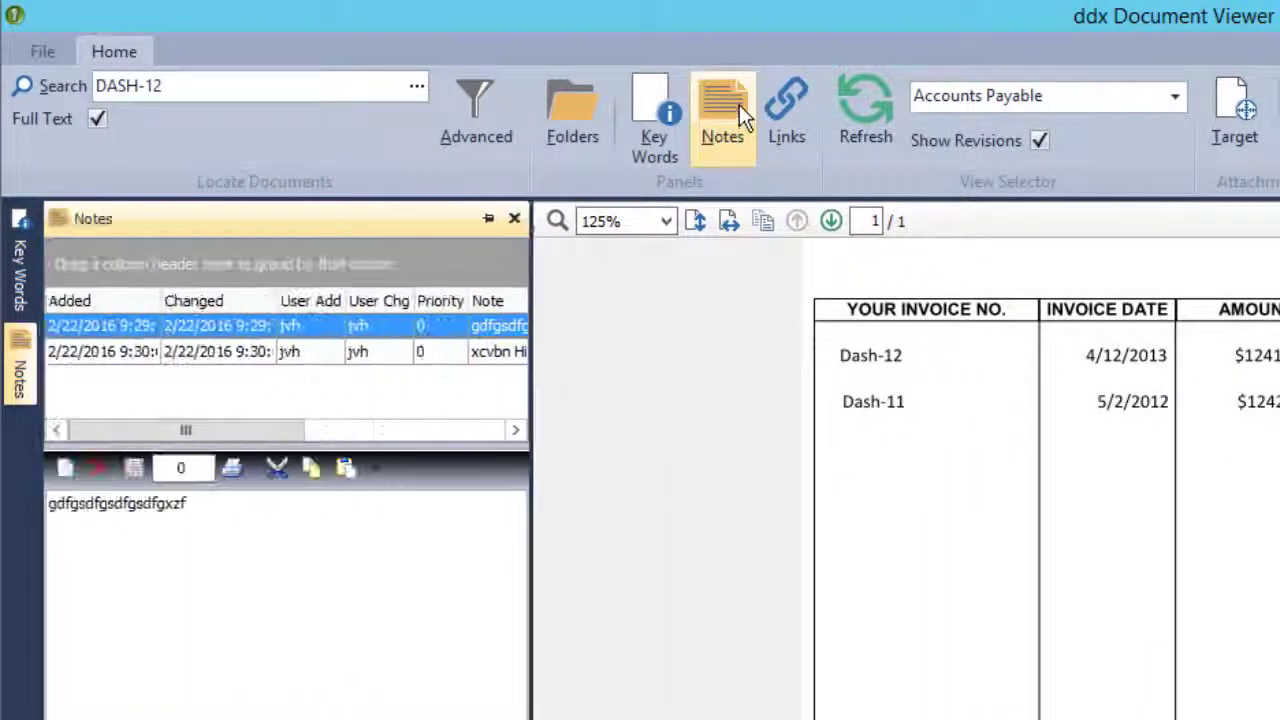
left_click(258, 355)
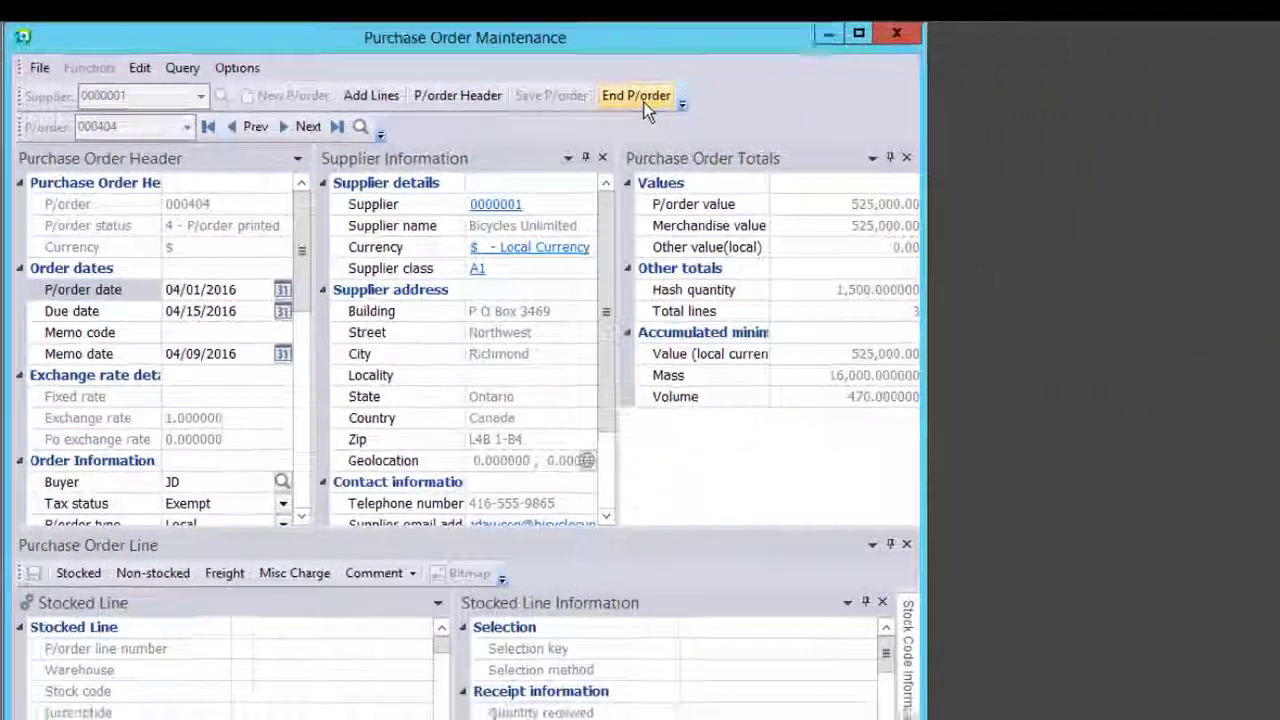
Reprint purchase order 000404 to Dash ddxPrinter, then close the preview and Purchase Order Maintenance.
left_click(878, 132)
left_click(778, 318)
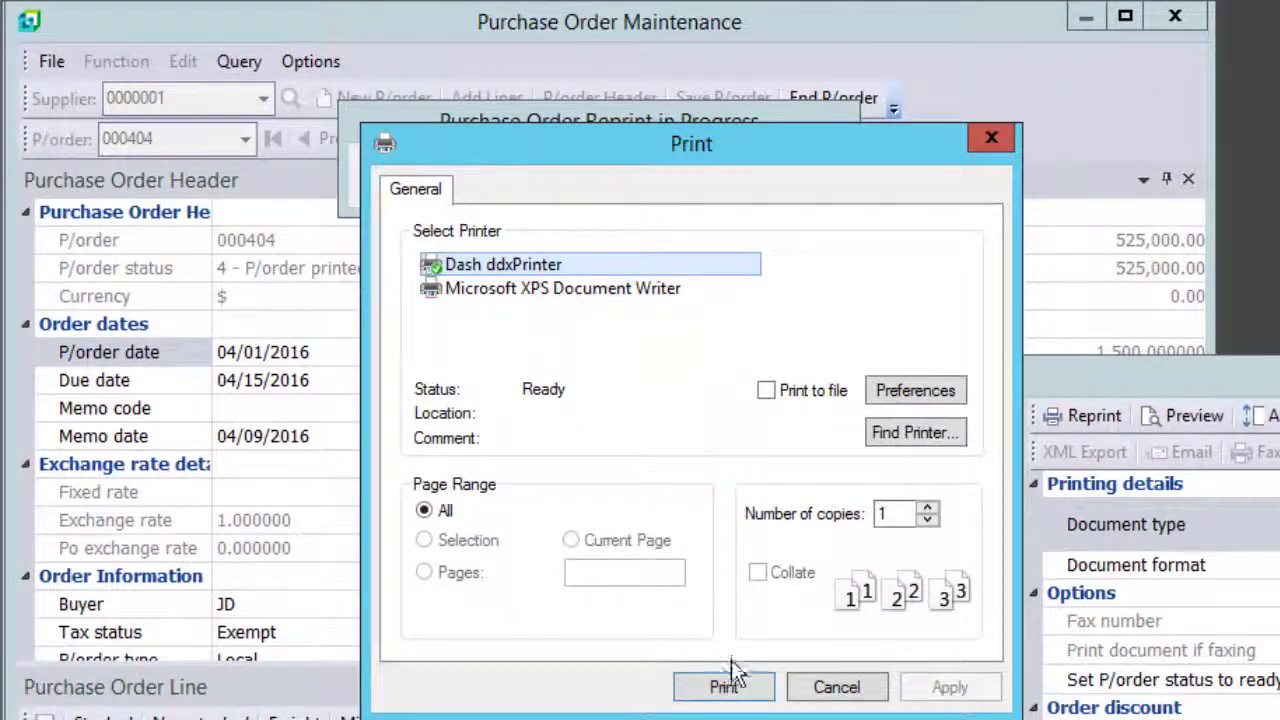
left_click(745, 684)
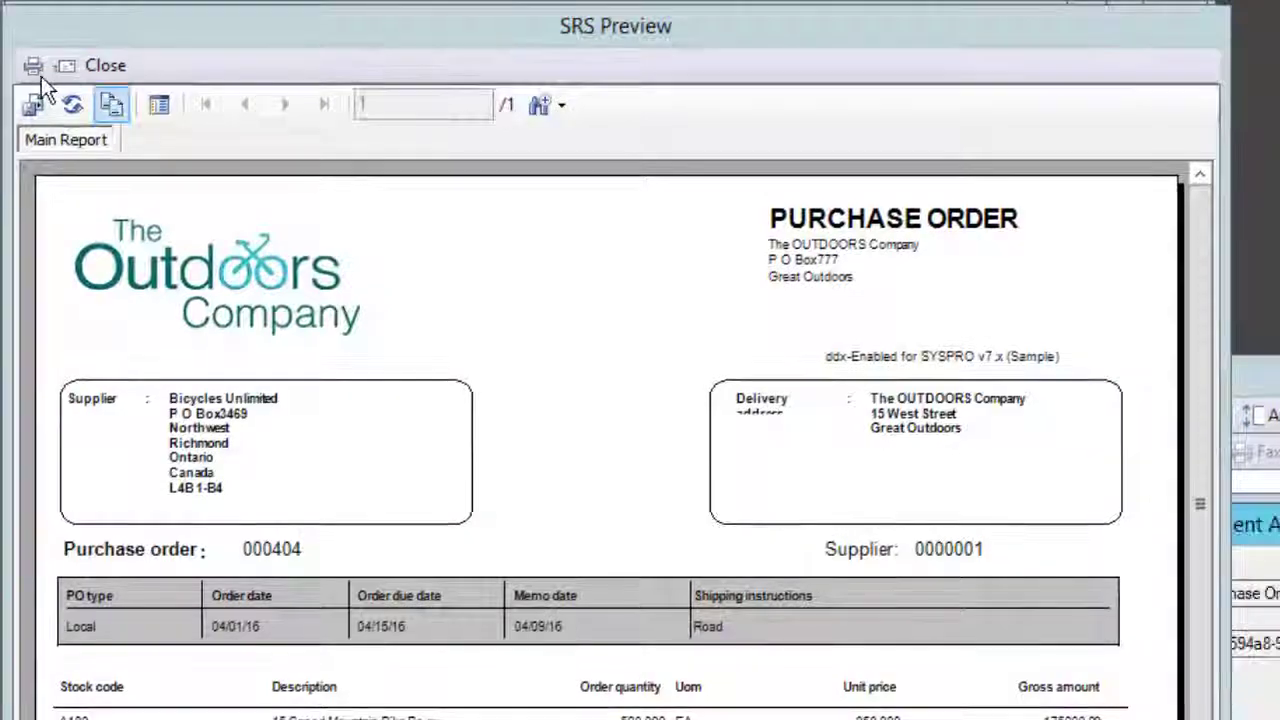
left_click(105, 65)
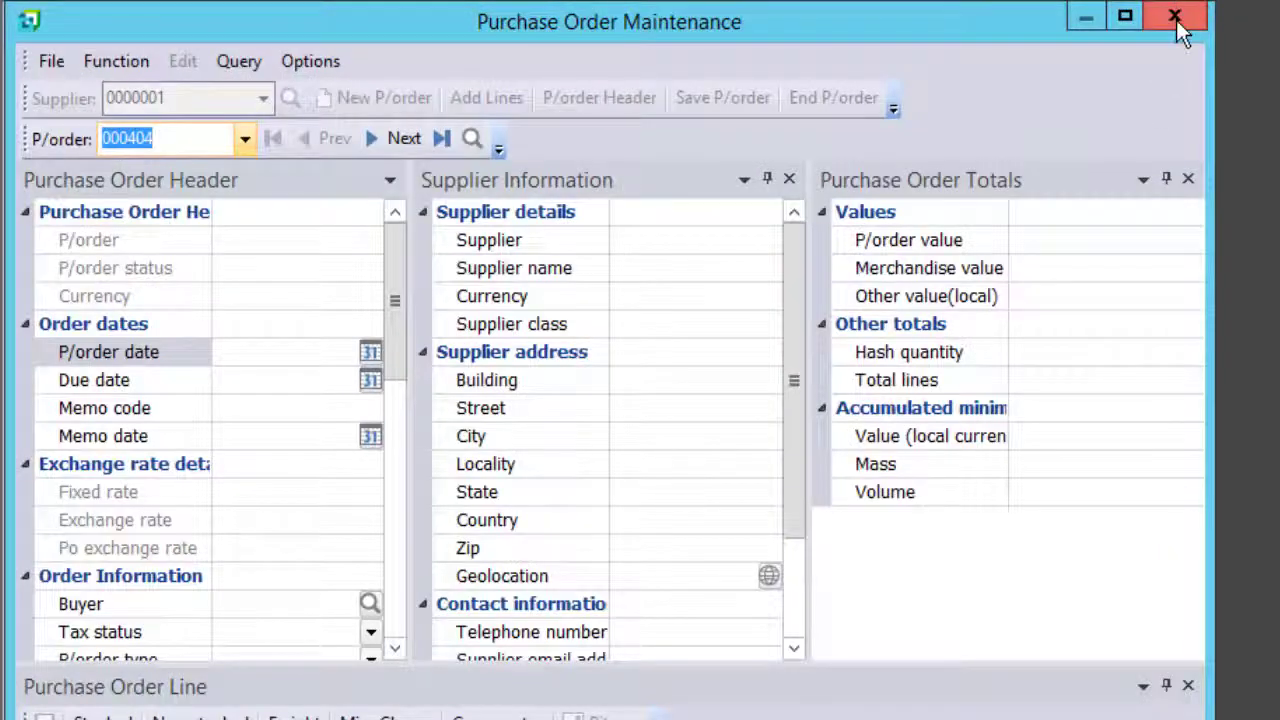
left_click(1177, 16)
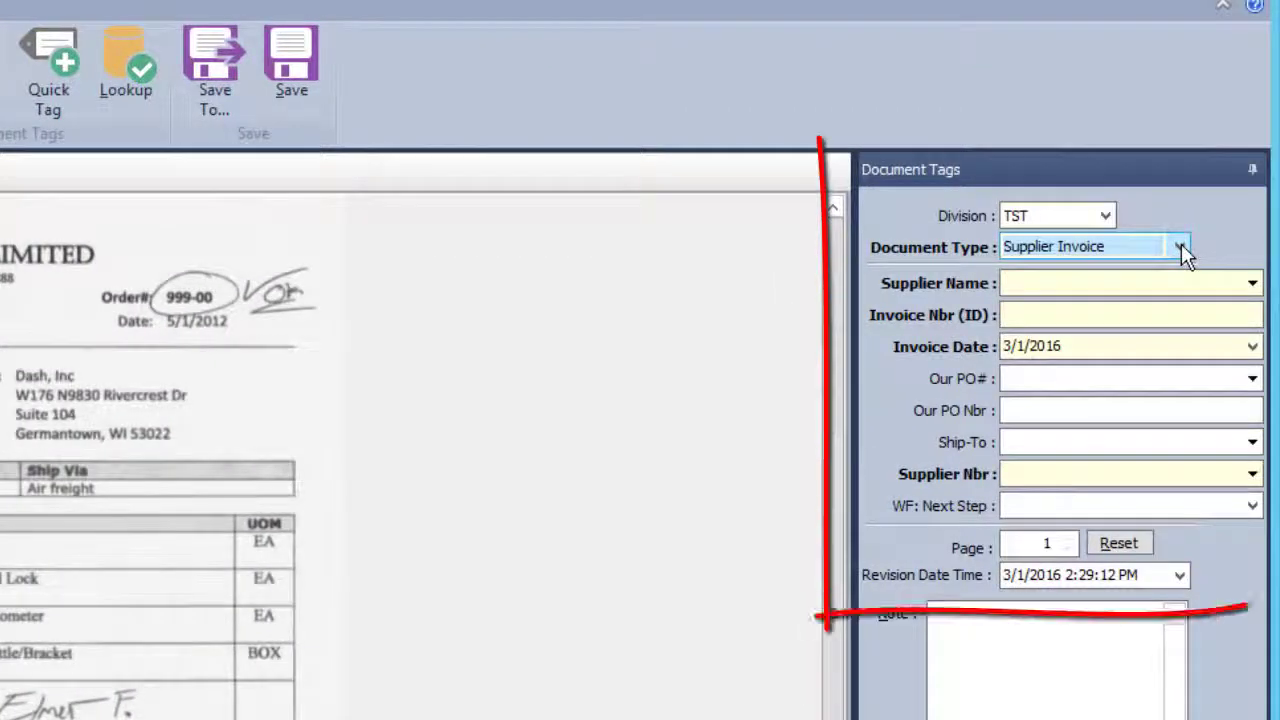
Change the packing slip's Document Type to Receiver.
left_click(1181, 247)
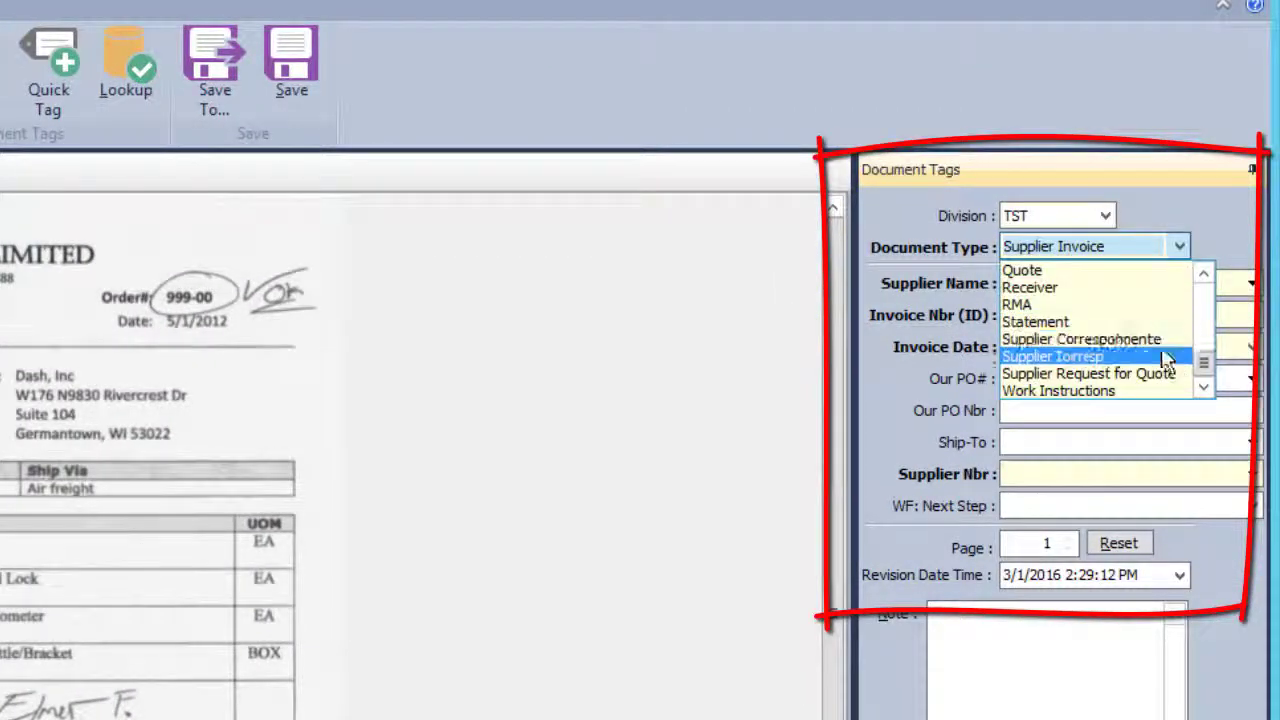
left_click(1072, 290)
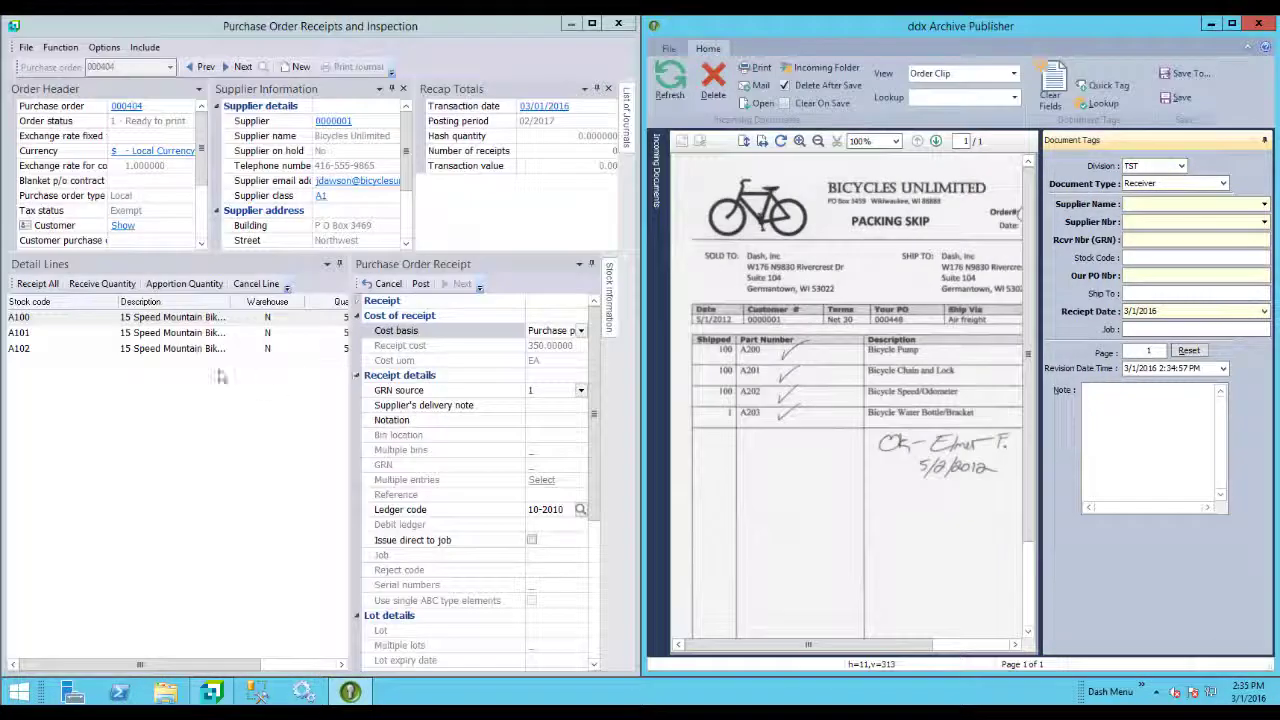
Select receipt line A100, adjust its cost basis and post the receipt, accepting the supply warning.
left_click(128, 418)
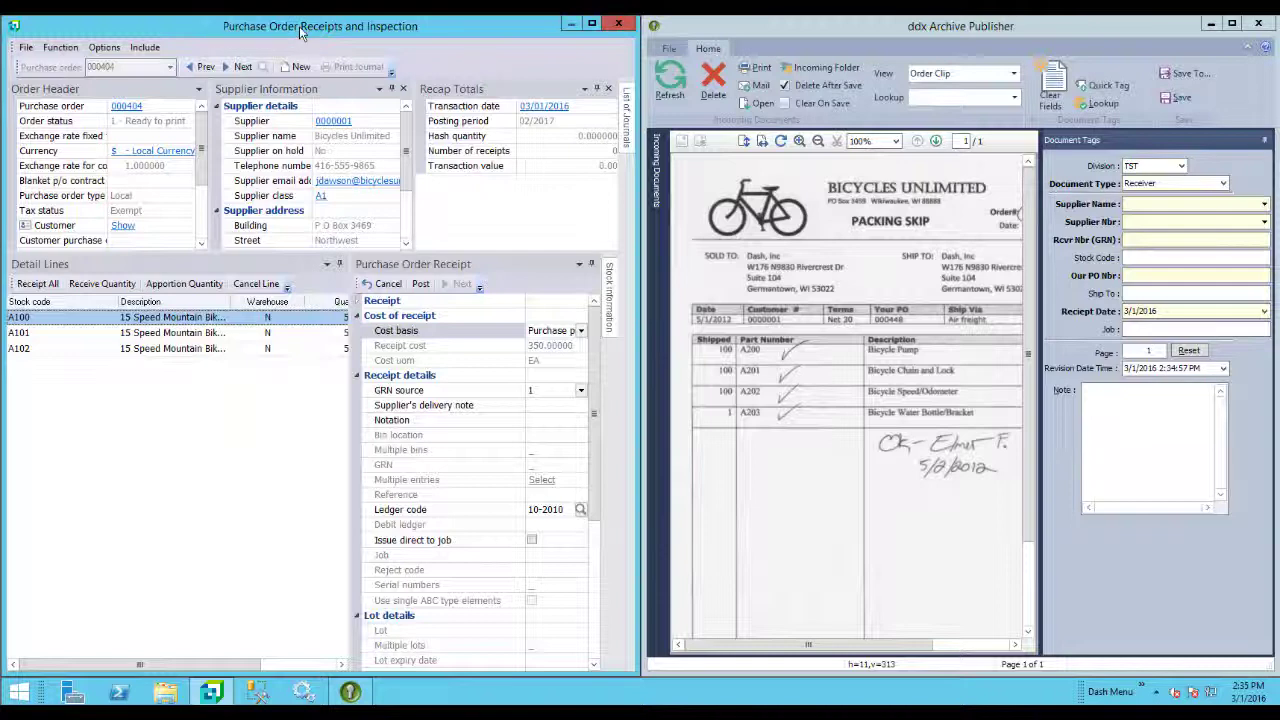
left_click(752, 355)
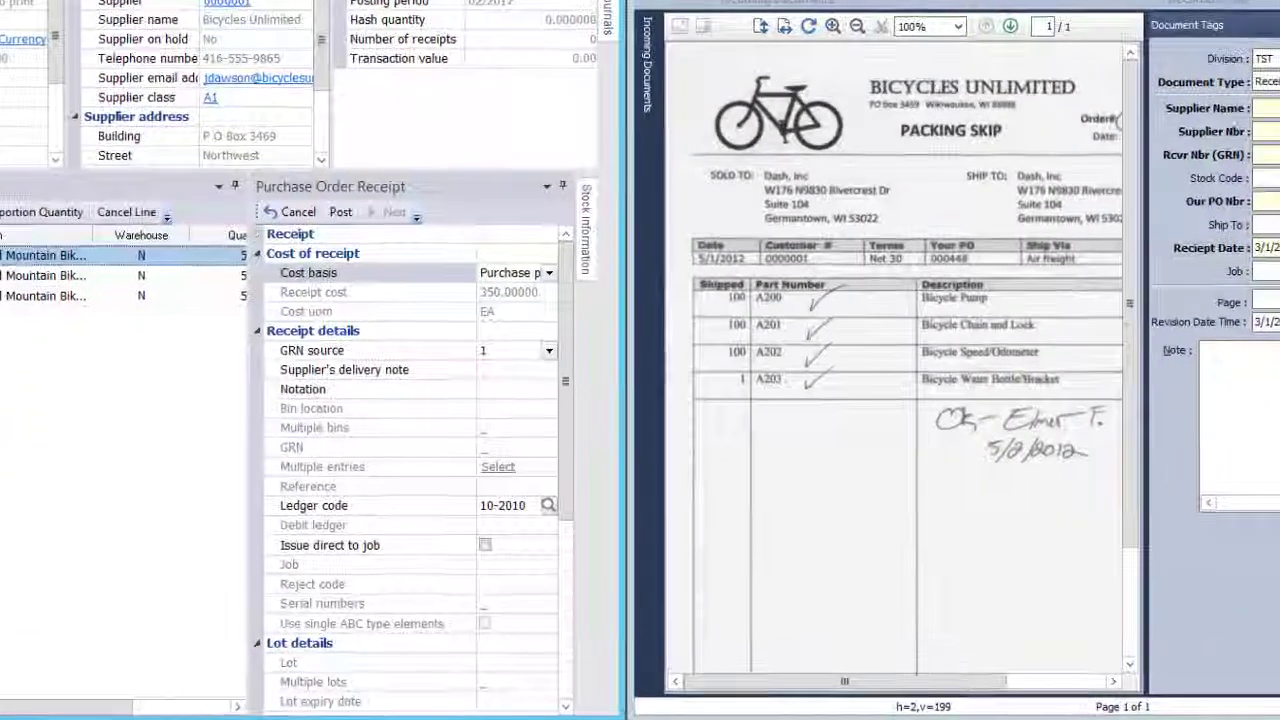
double_click(170, 318)
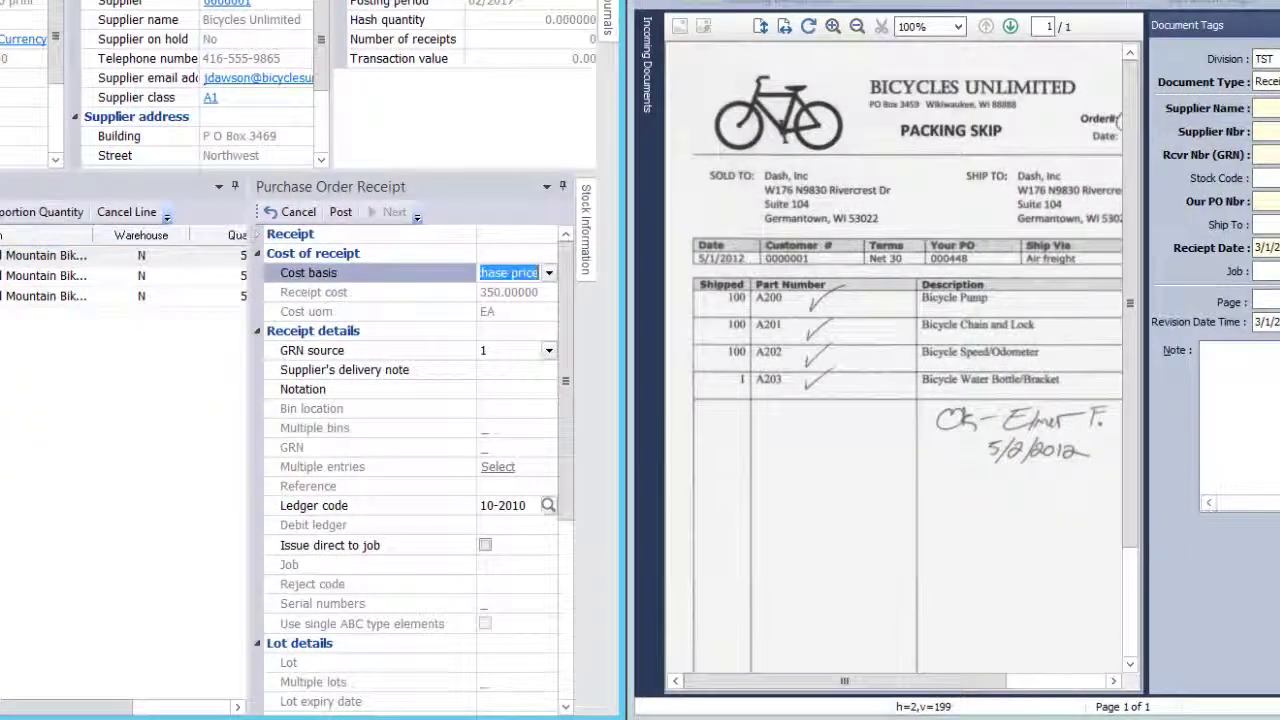
left_click(340, 212)
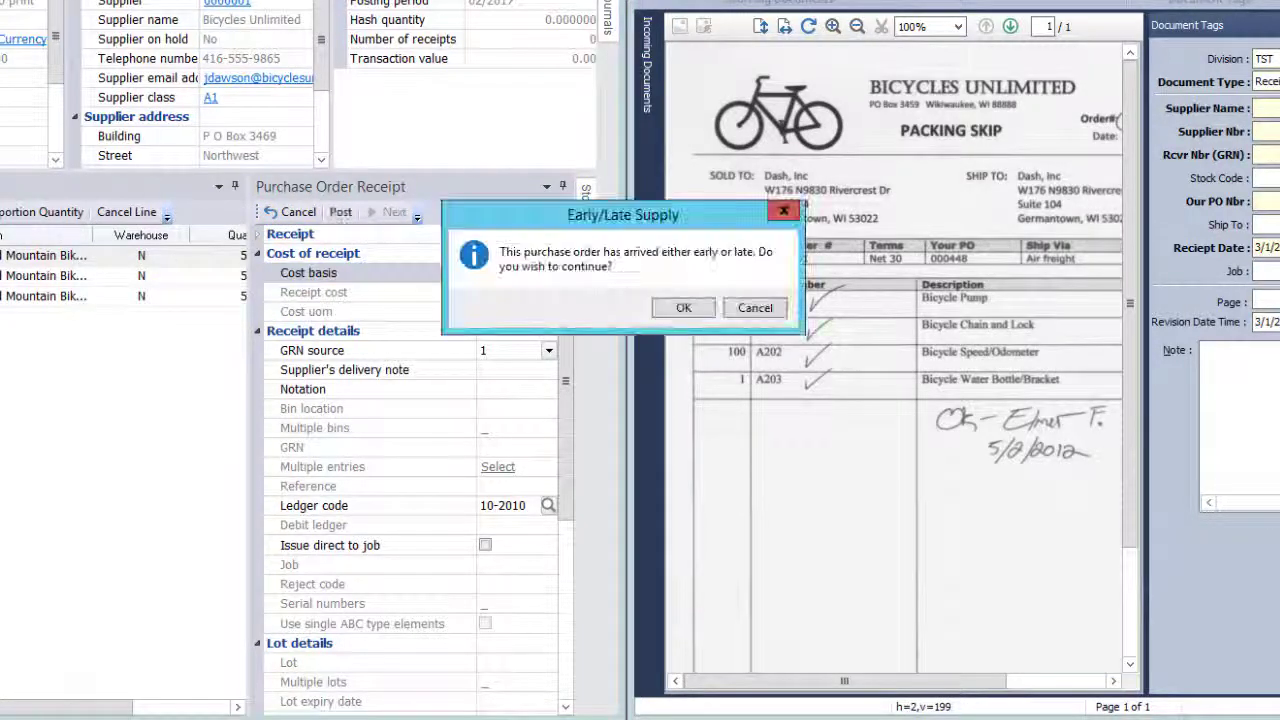
left_click(684, 309)
left_click(684, 305)
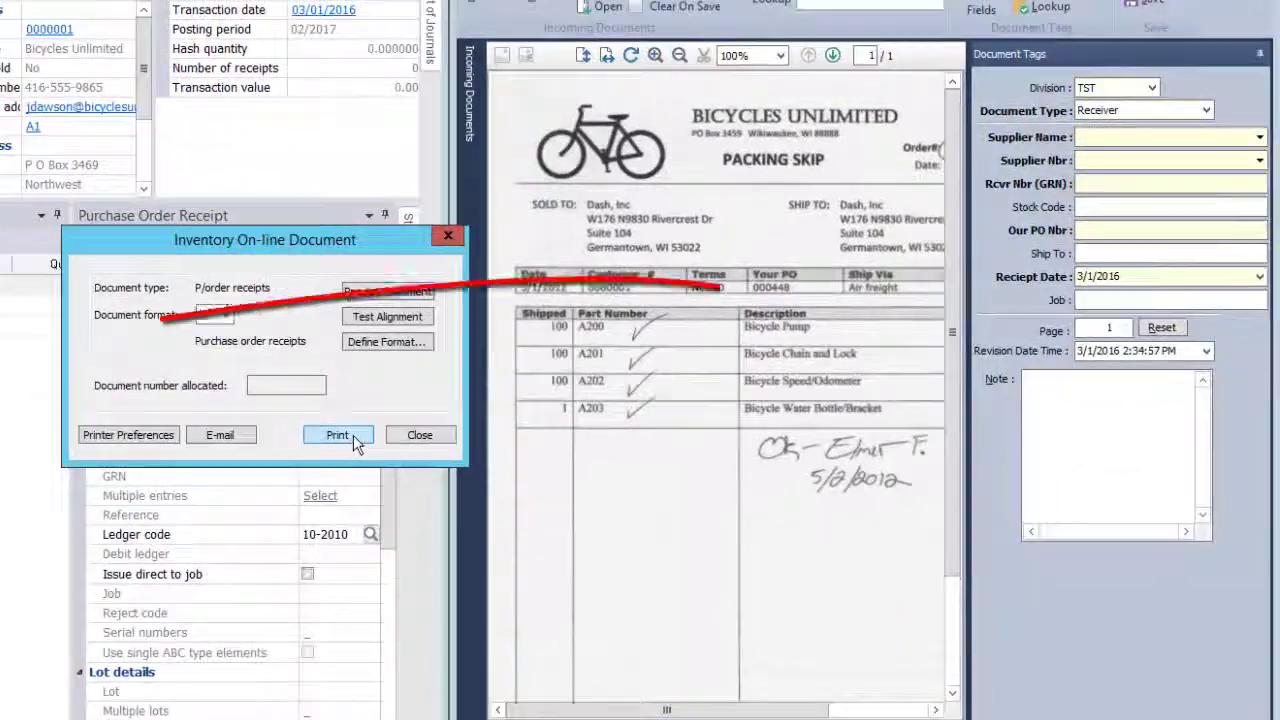
Reprint the receipt document and retag the archived DASH-12 invoice as Supplier Invoice.
left_click(378, 438)
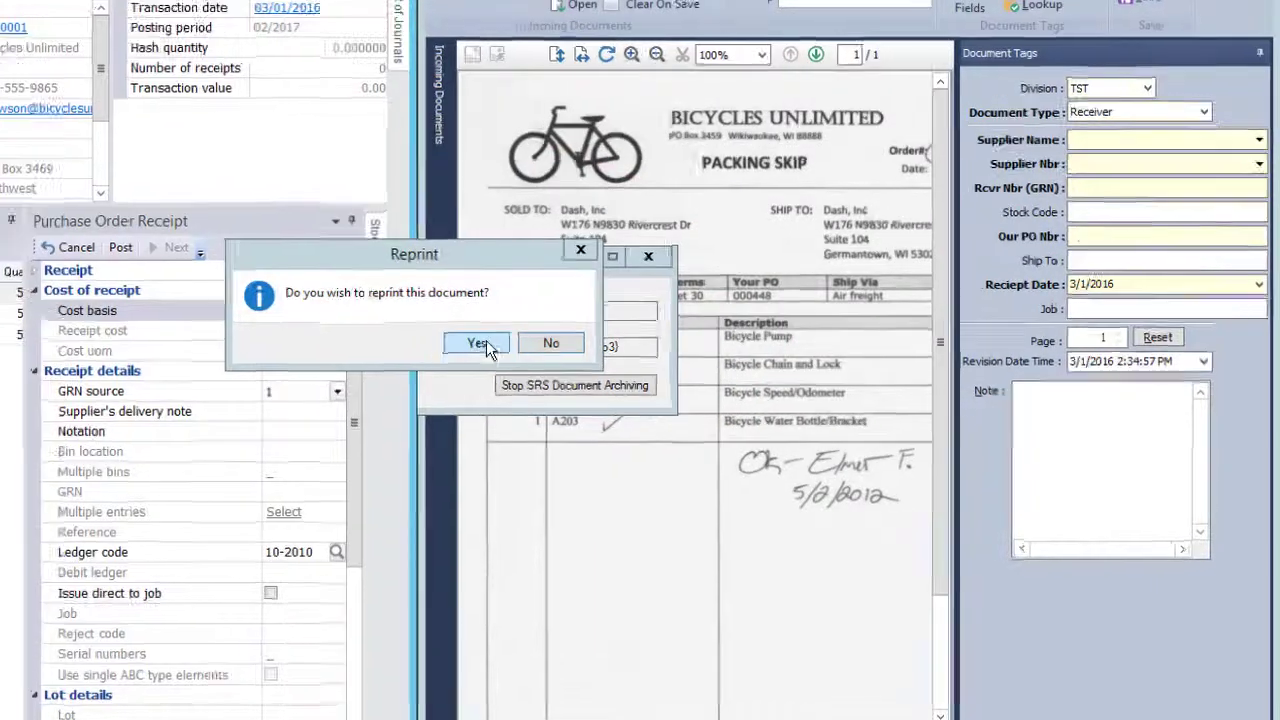
left_click(500, 334)
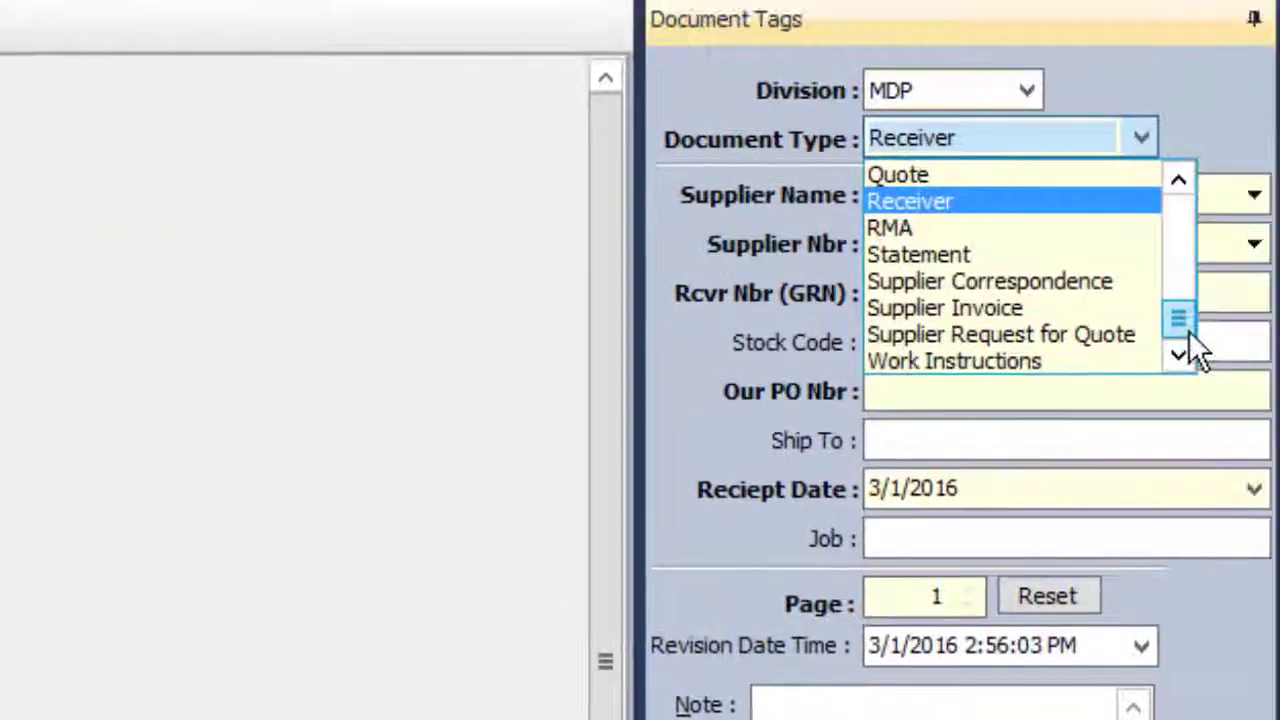
left_click(1013, 312)
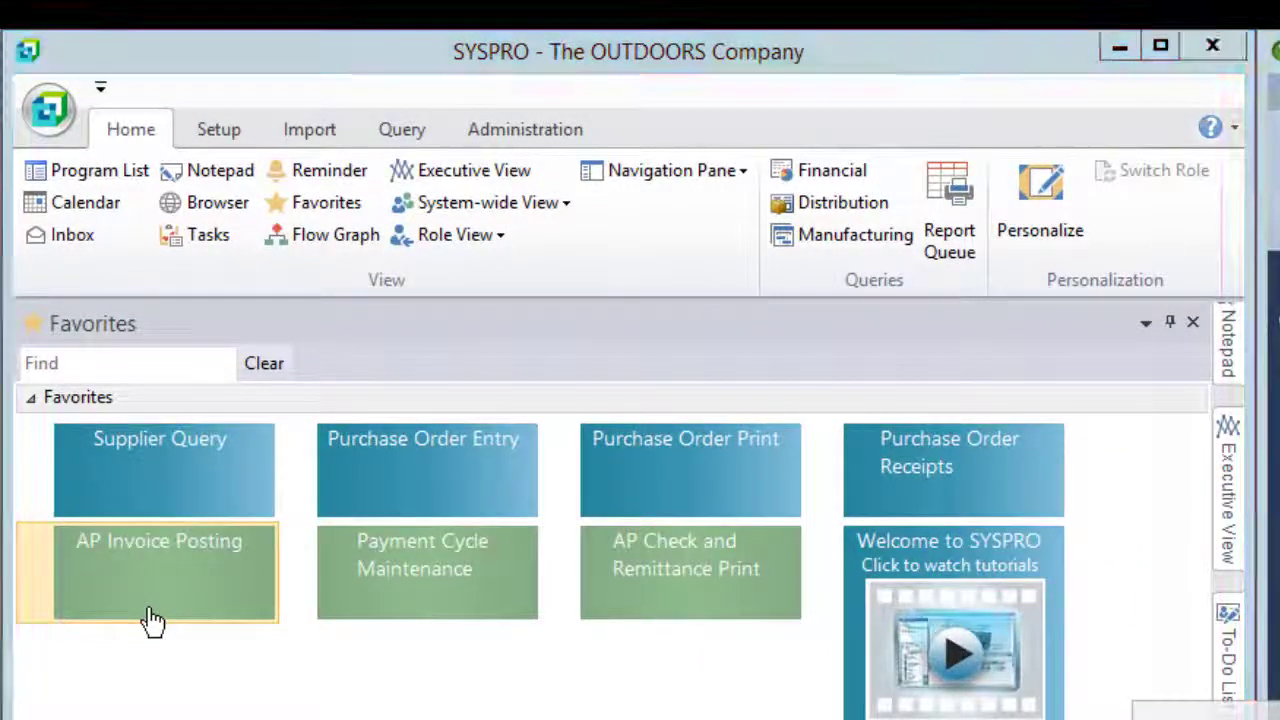
In AP Invoice Posting, enter supplier code 1 (Bicycles Unlimited) and invoice number DASH-12.
left_click(151, 616)
left_click(588, 133)
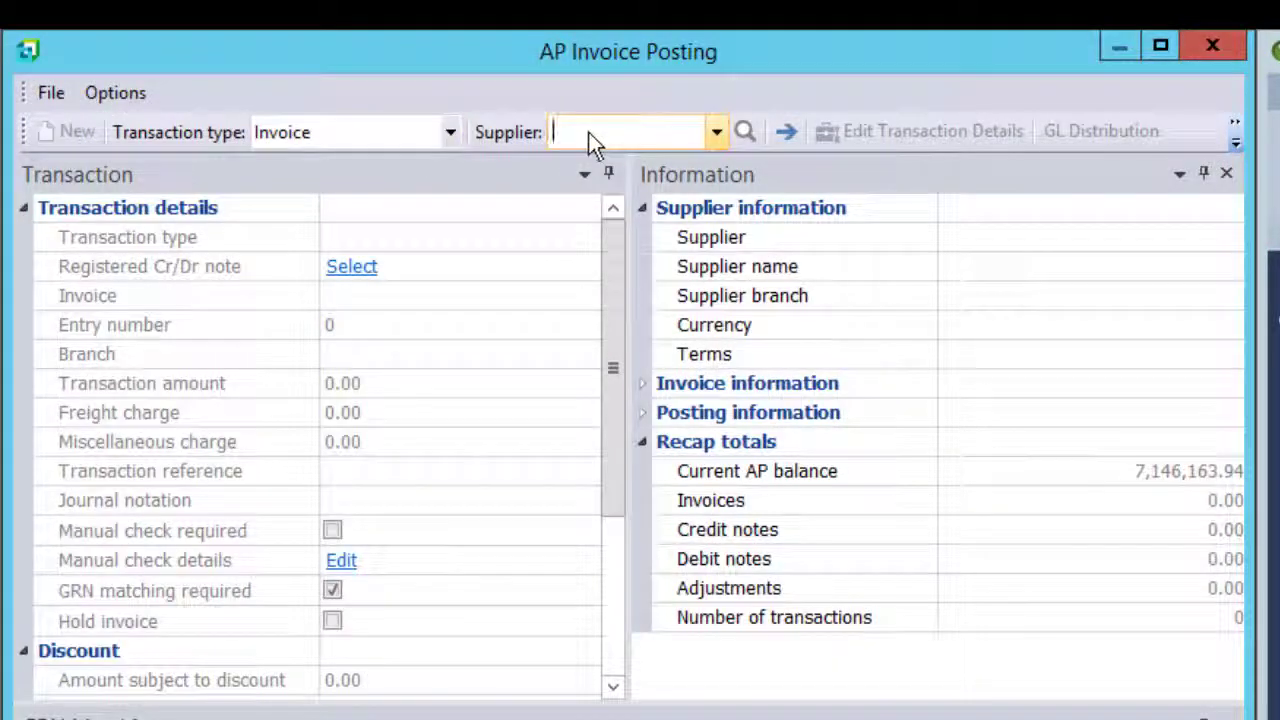
type("1")
key("Return")
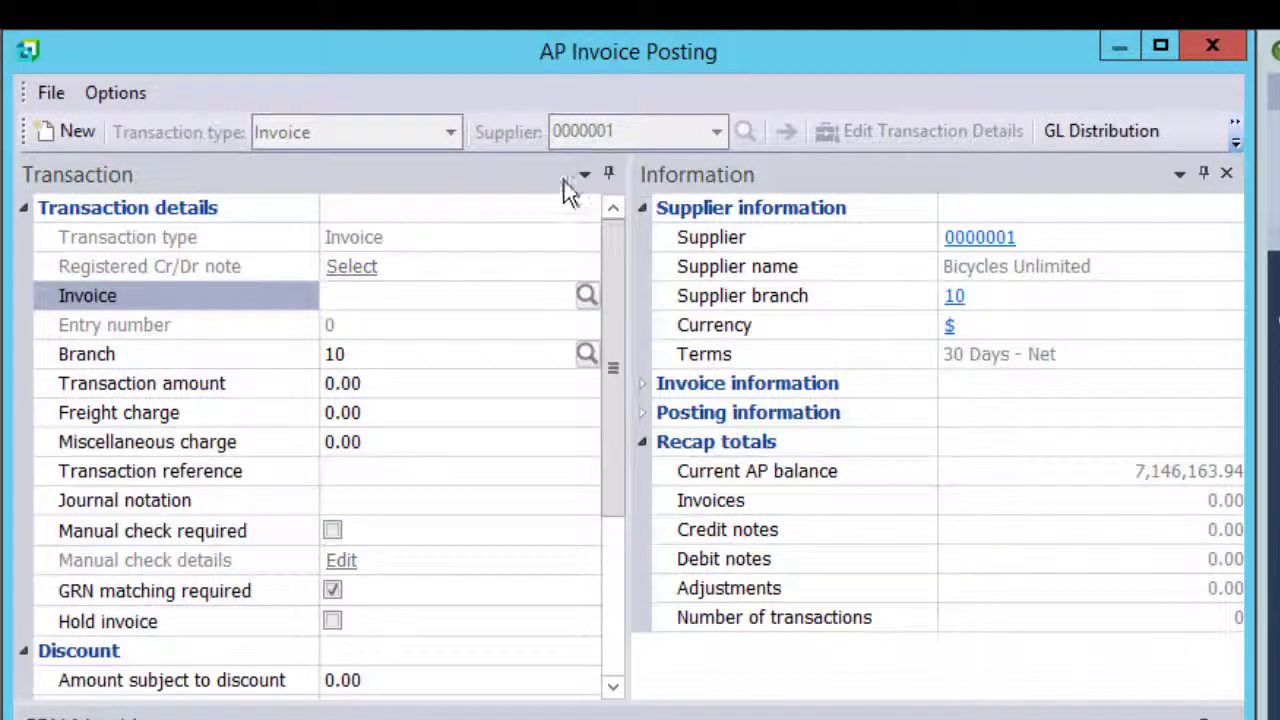
type("DASH-12")
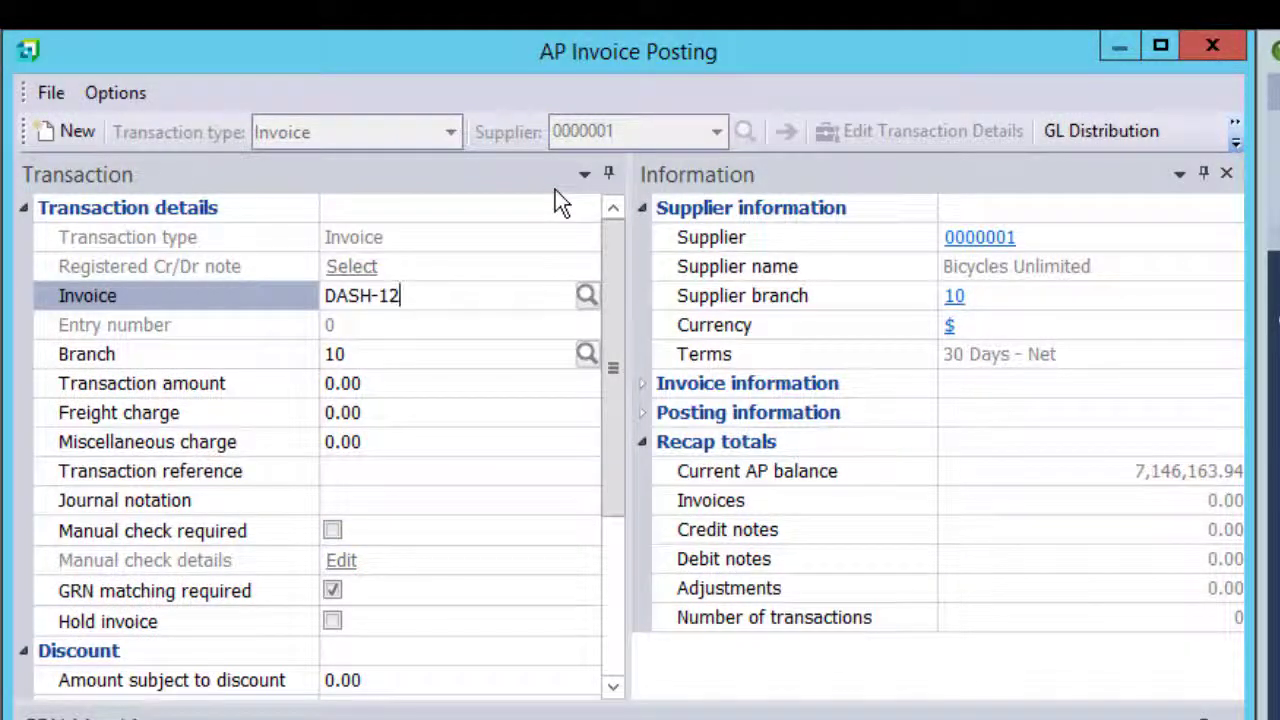
key("Return")
key("Return")
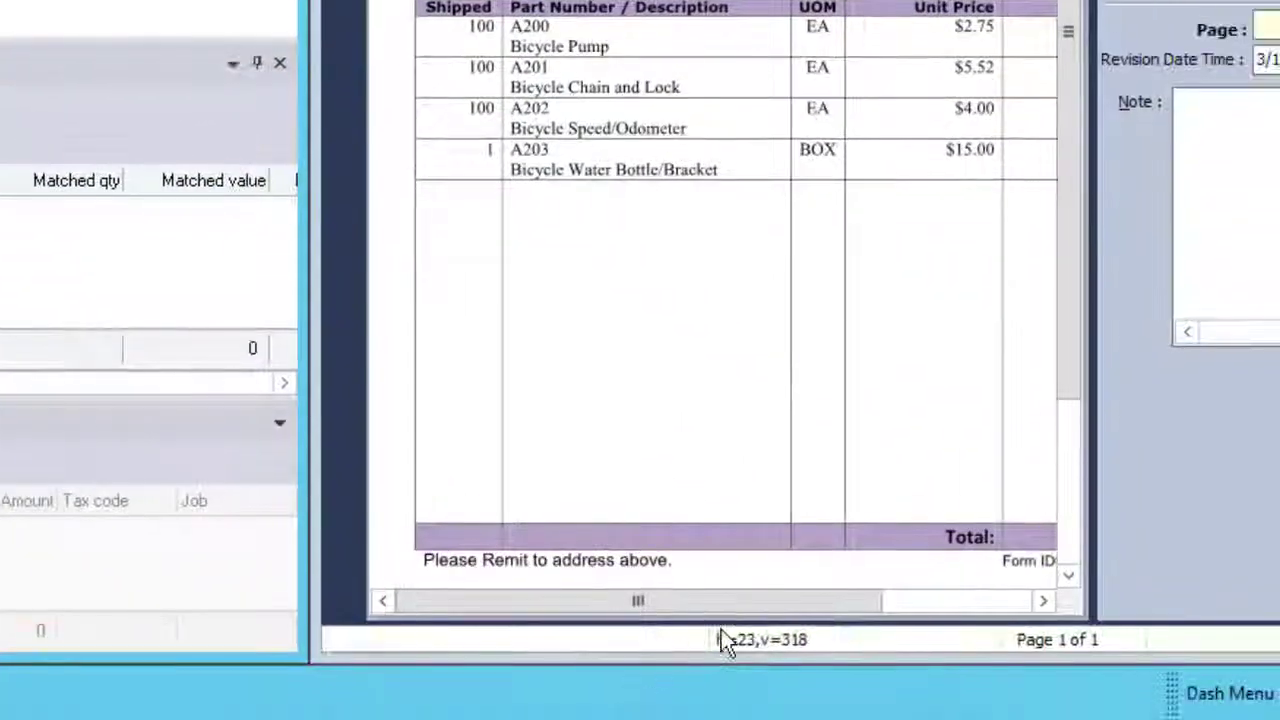
Enter a transaction amount of 1,241.00.
left_click_drag(753, 601, 857, 600)
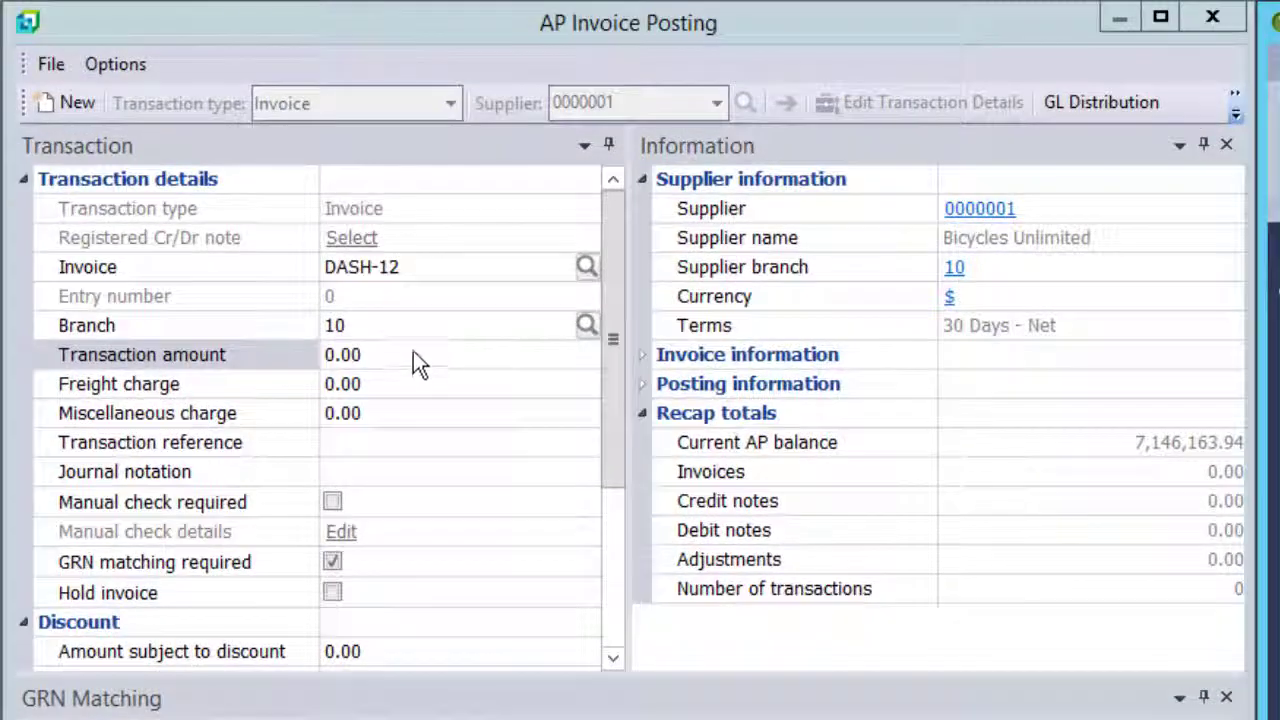
left_click(296, 357)
type("1241")
key("Return")
key("Return")
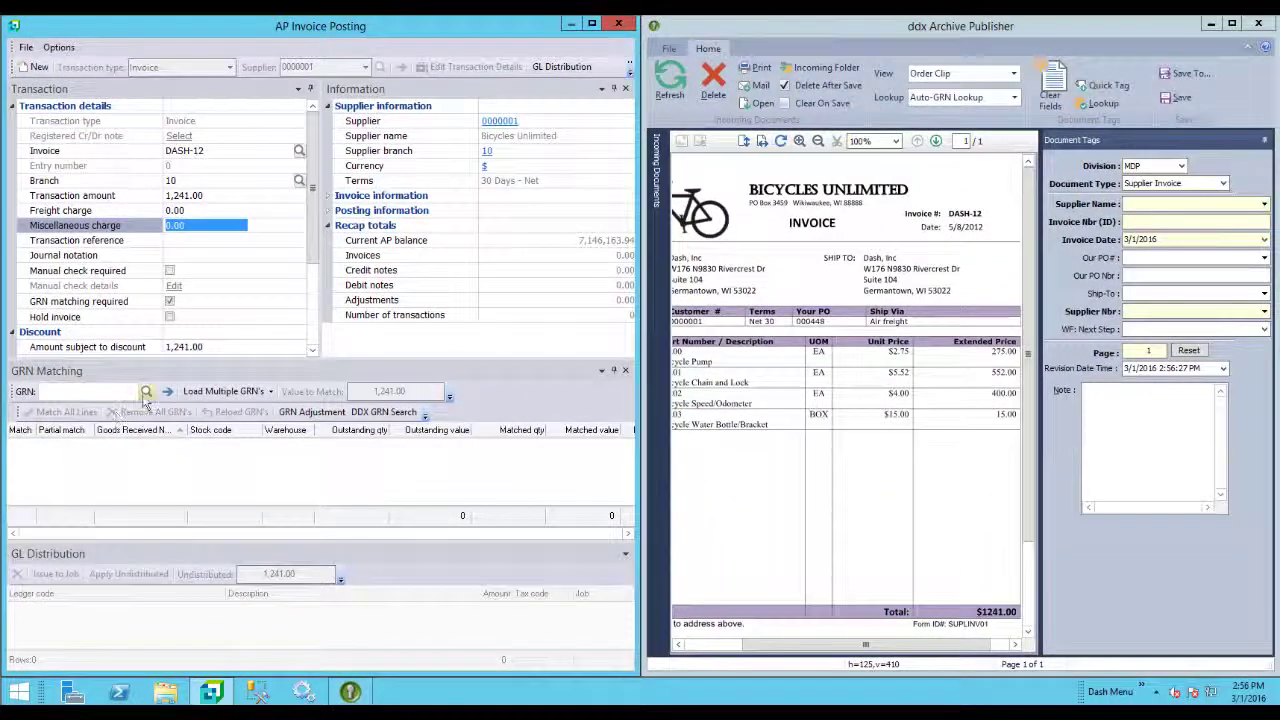
Select GRN 000000222 for delivery BU 648 and run a DDX GRN search on it.
left_click(146, 392)
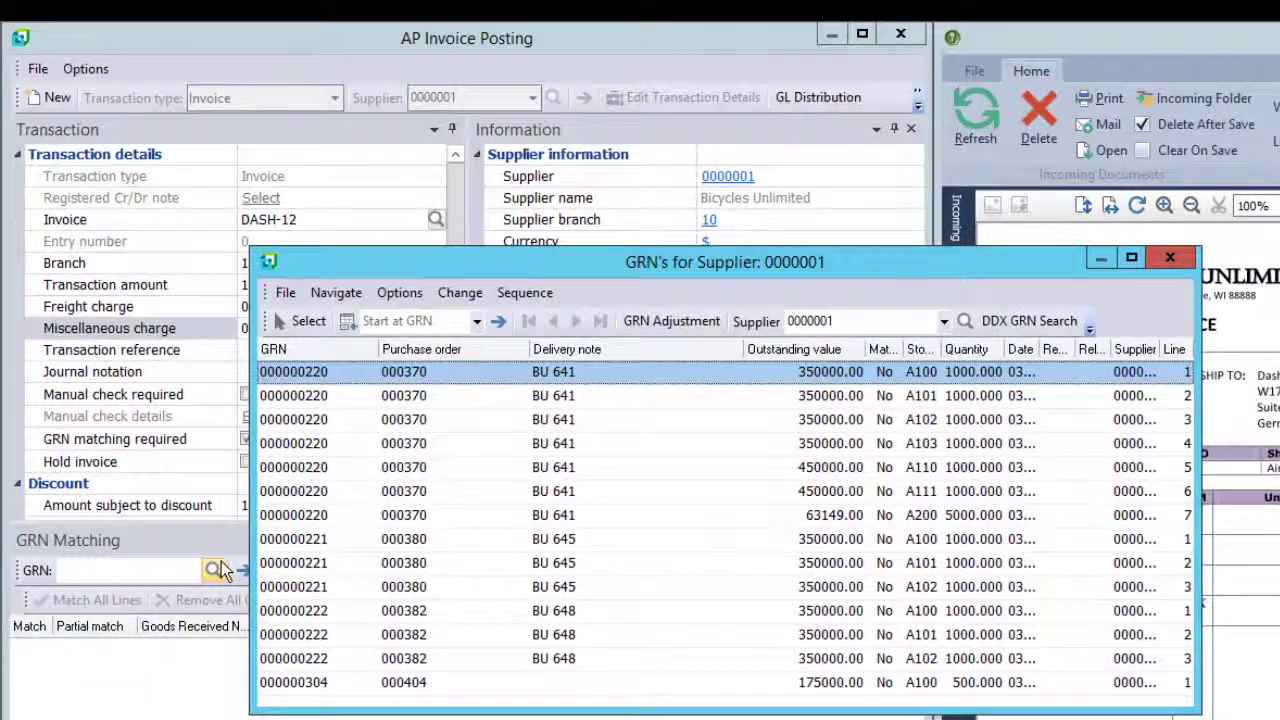
left_click(324, 635)
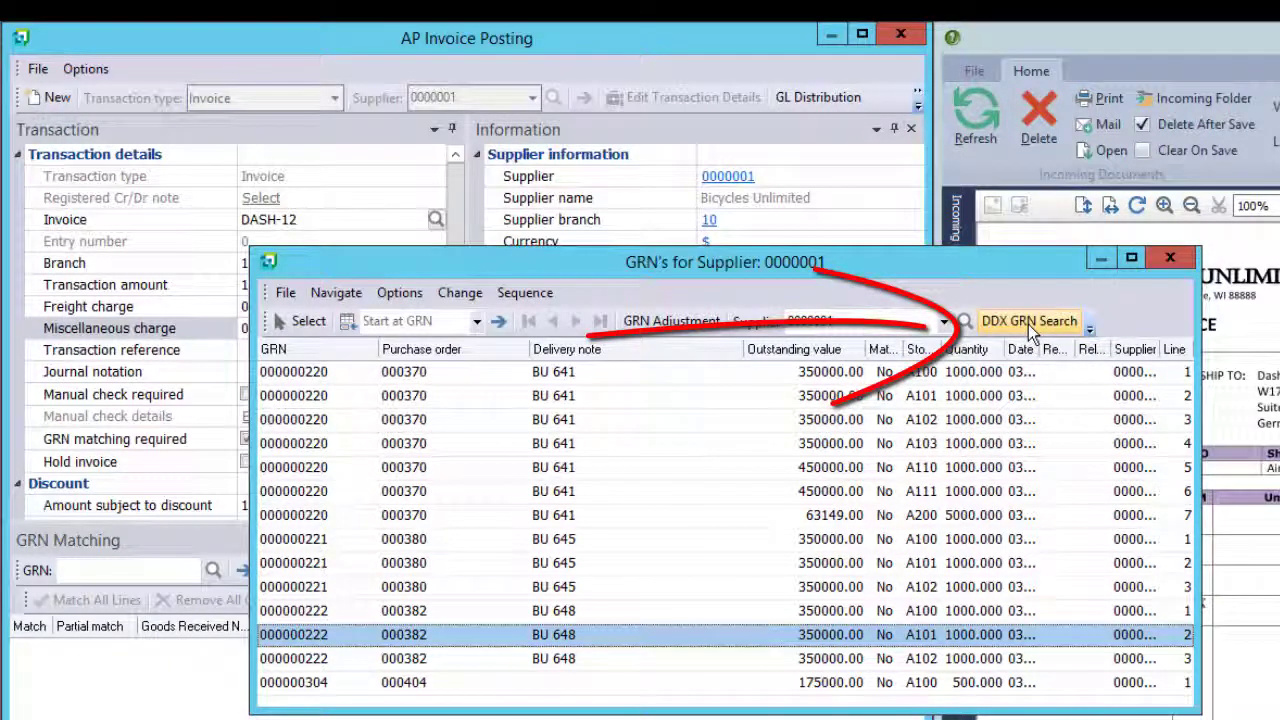
left_click(1028, 321)
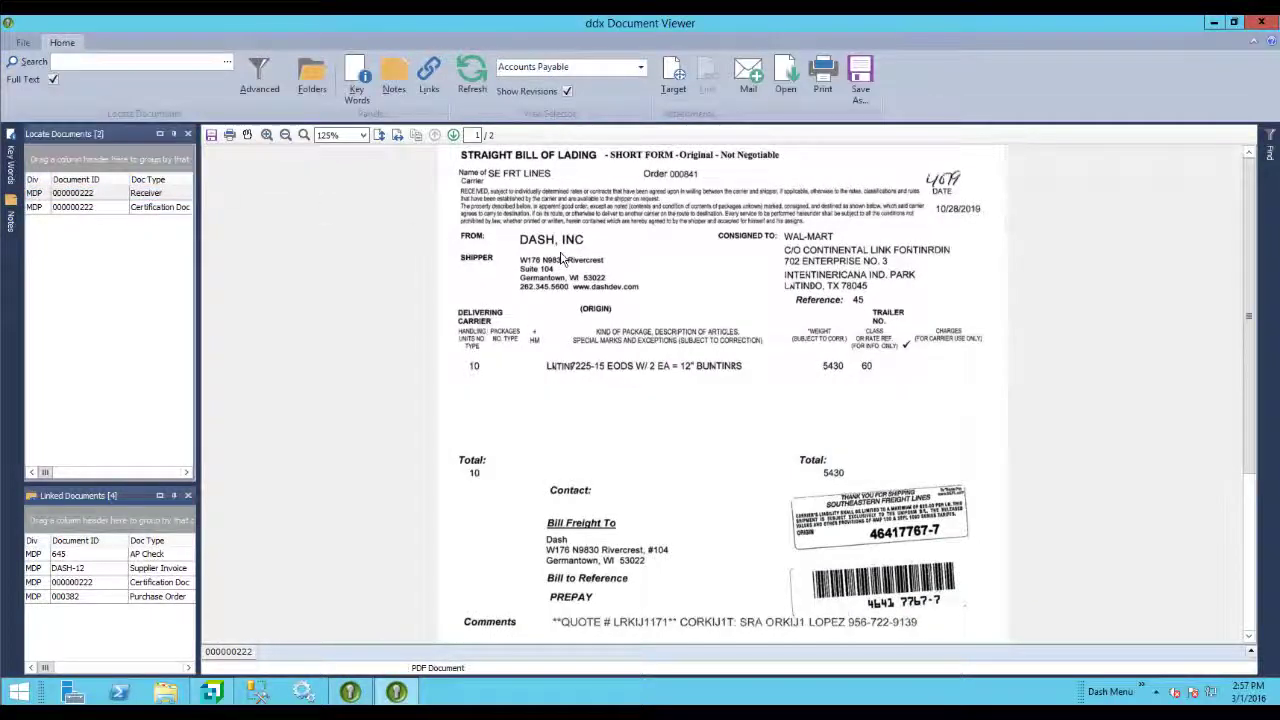
Page through receiver 000000222 to page 2, the shipper's check sheet of serial numbers.
left_click(453, 135)
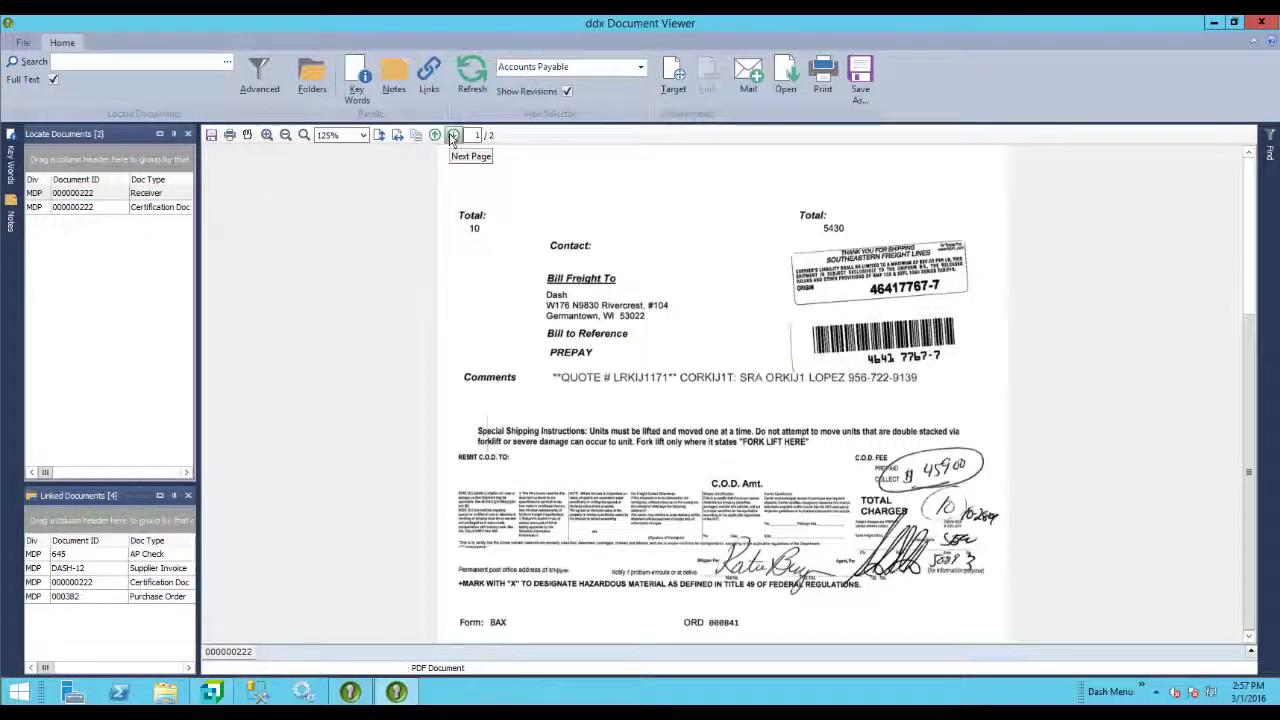
left_click(453, 135)
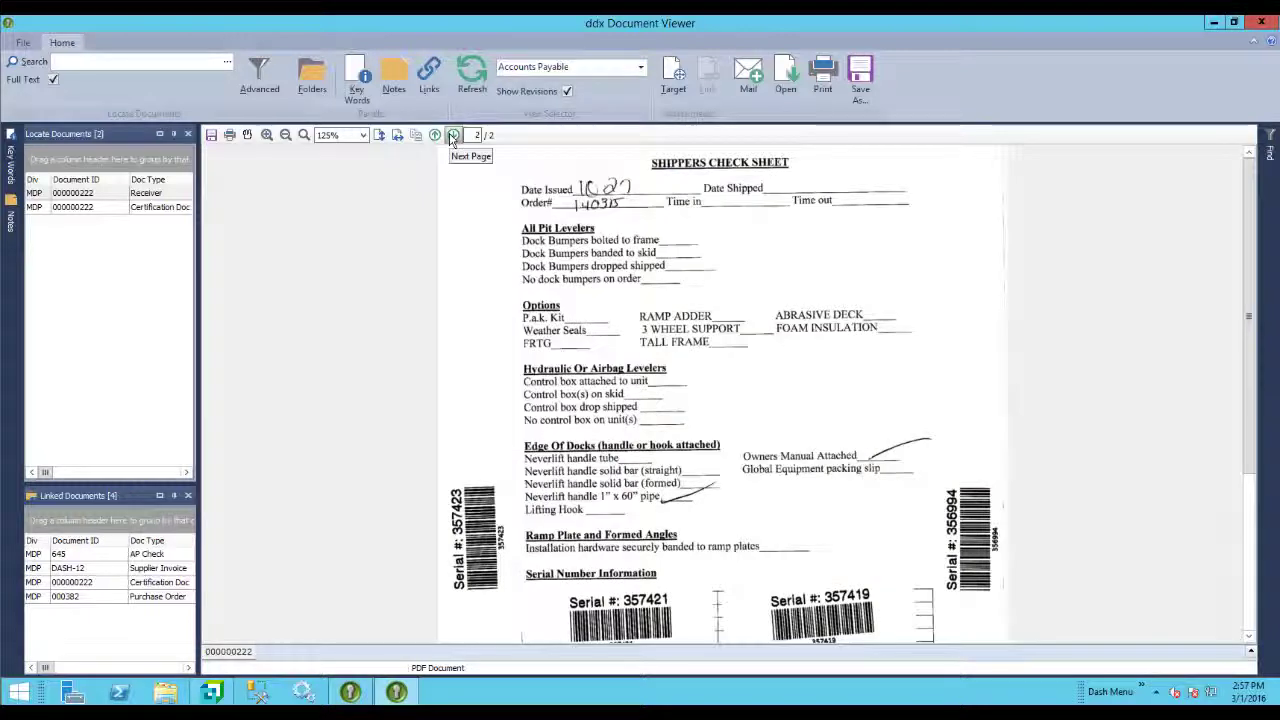
left_click(453, 135)
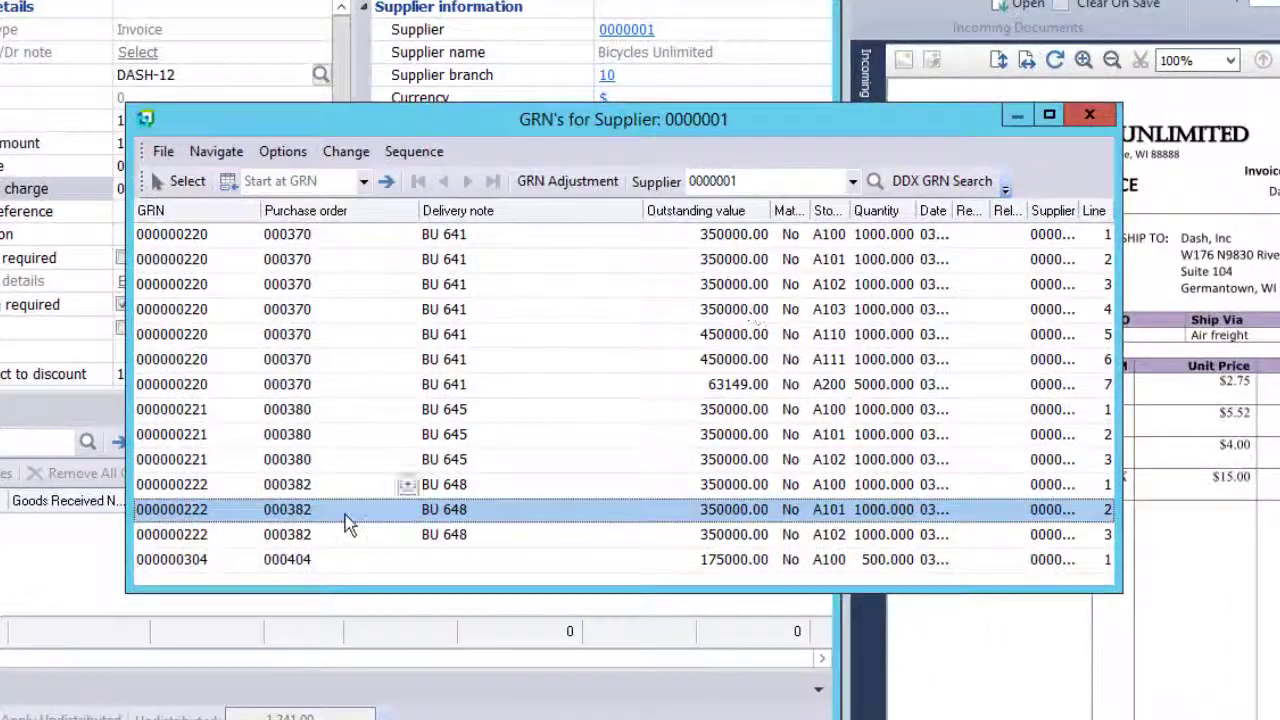
Run DDX PO Search on the GRN 000000222 row and scroll through purchase order 000382.
left_click(412, 514)
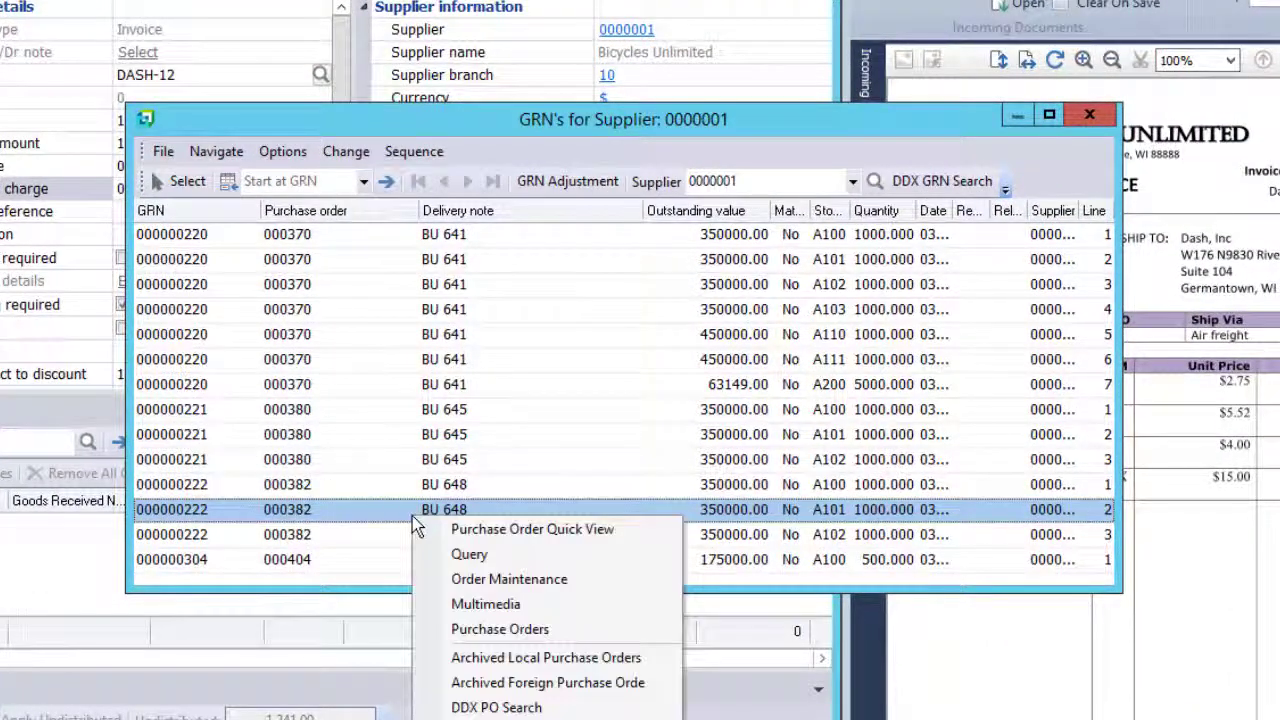
left_click(468, 707)
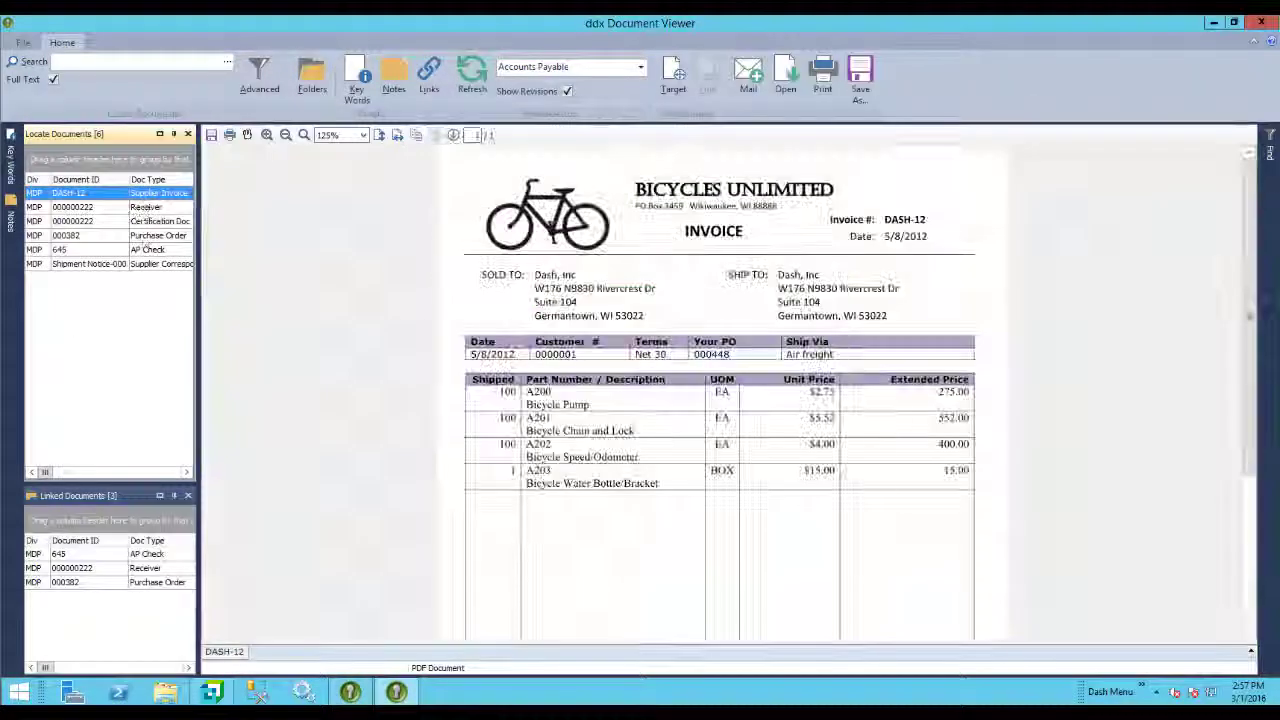
left_click(147, 250)
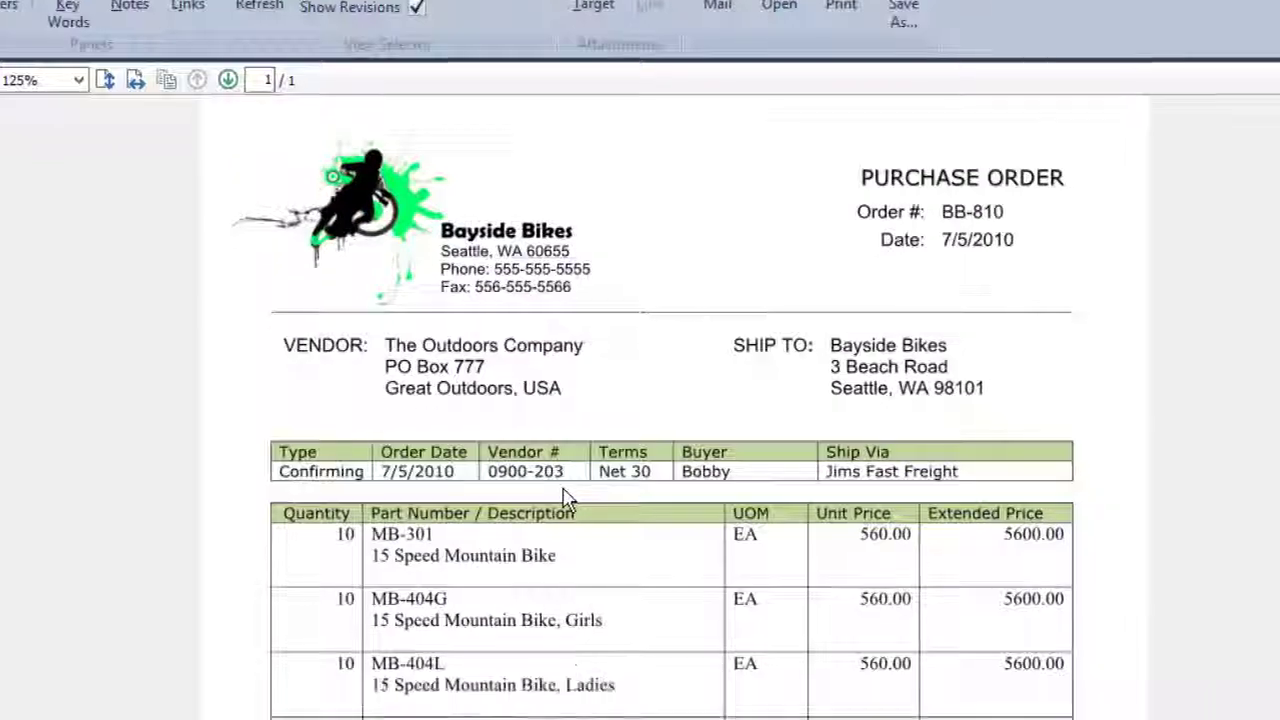
scroll(580, 562, "down", 3)
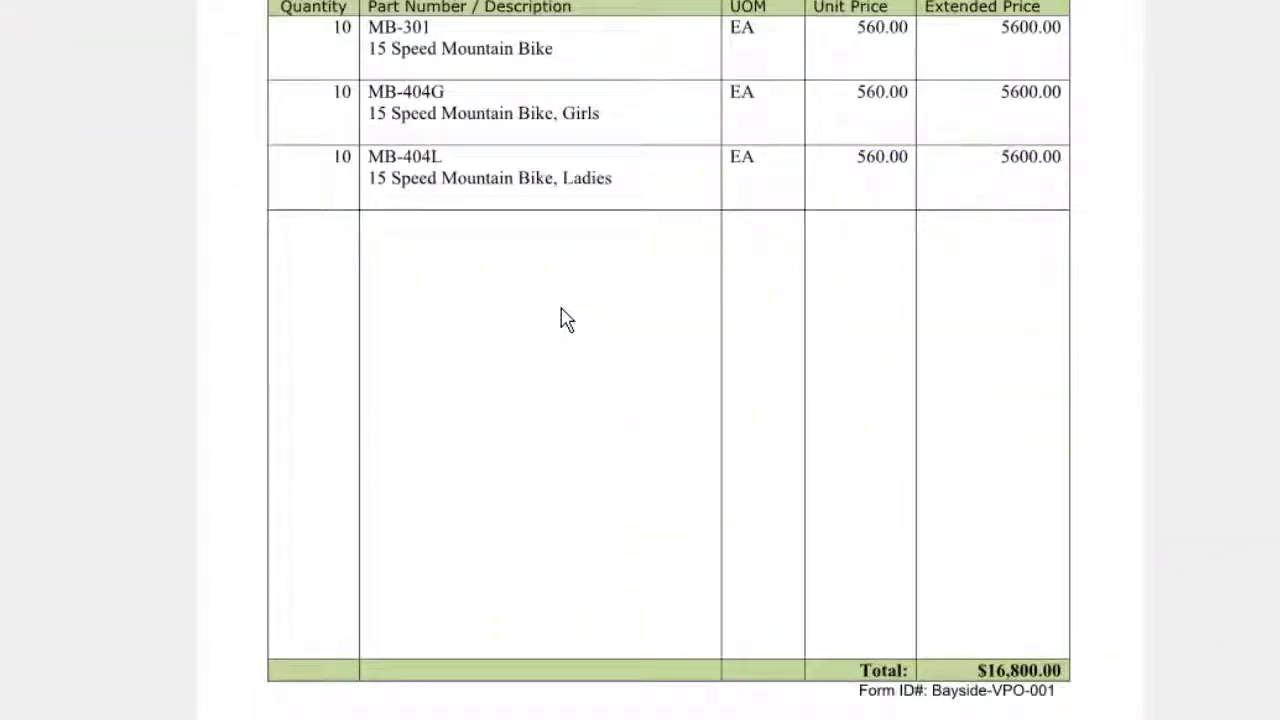
scroll(564, 320, "up", 4)
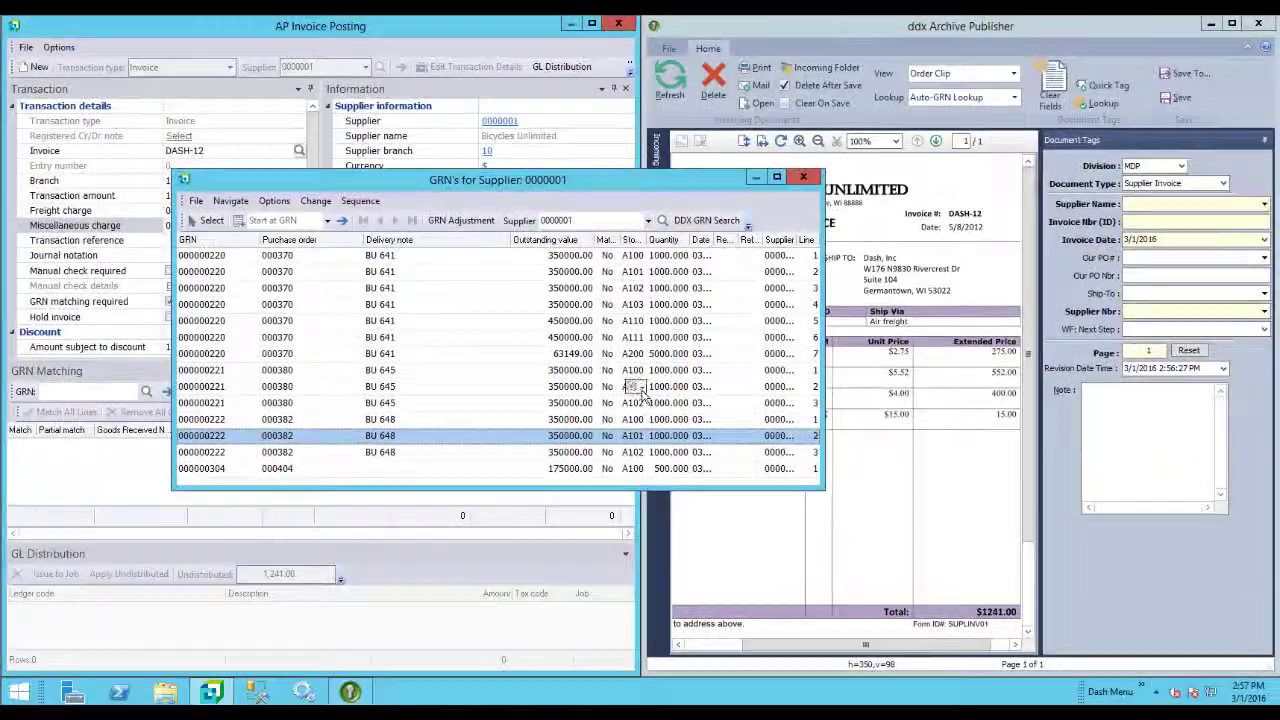
Match line A100 of GRN 000000222 at 350,000.00, then view receiver 000000222's bill of lading.
double_click(208, 445)
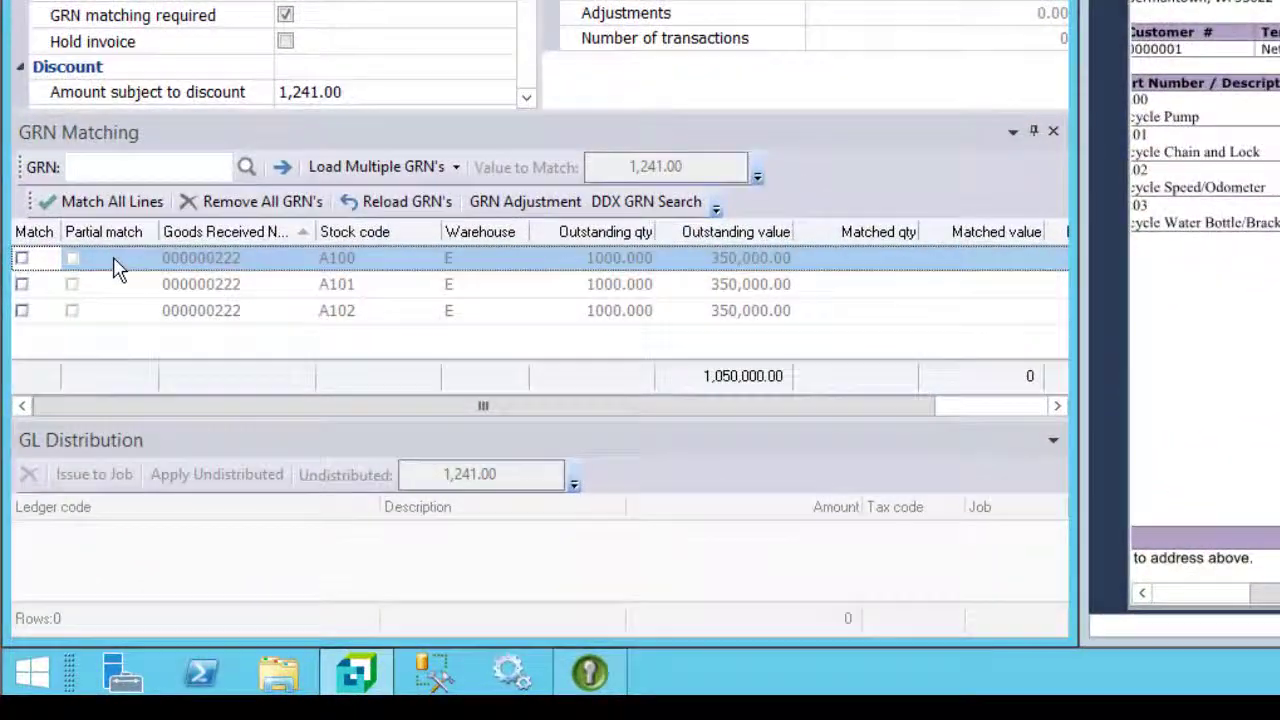
left_click(22, 258)
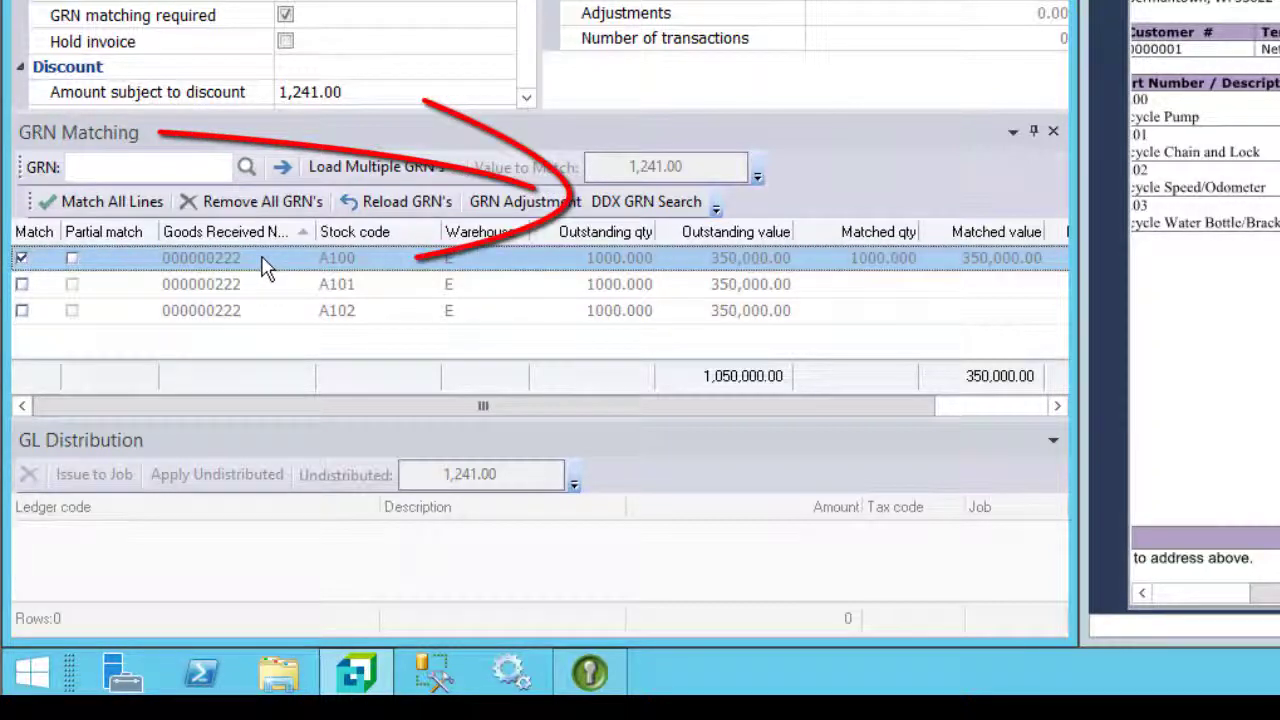
left_click(666, 206)
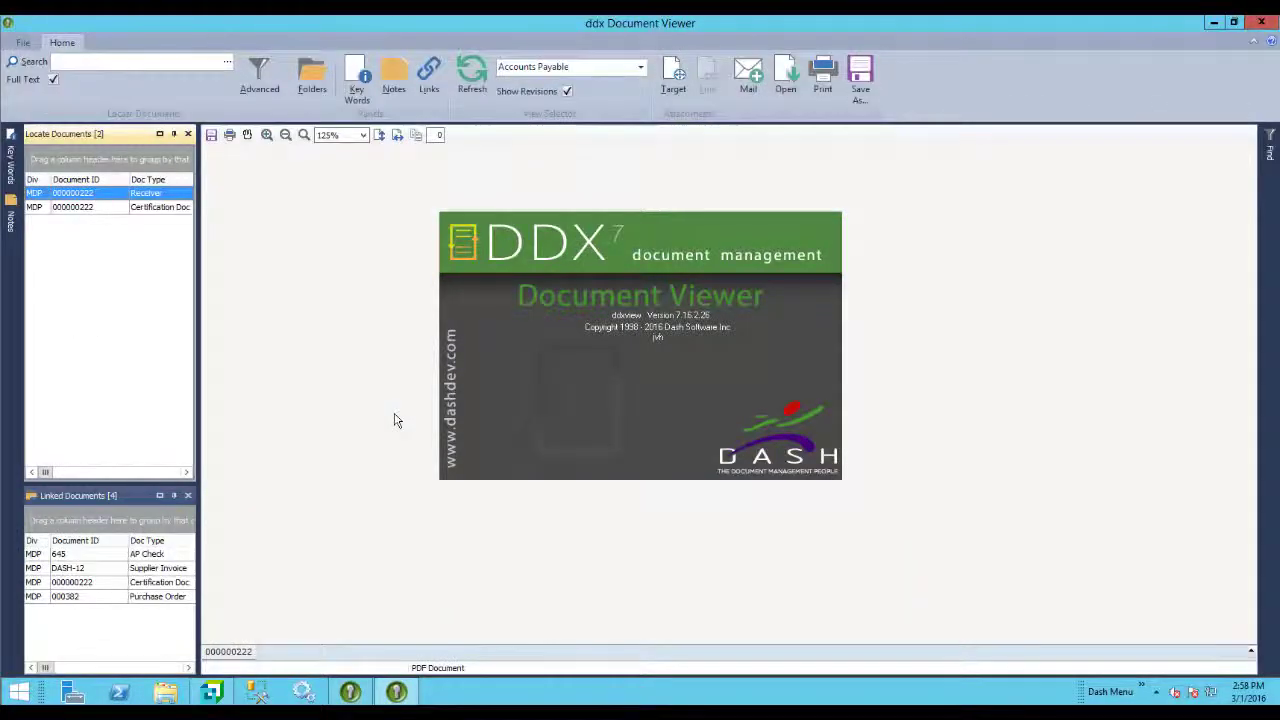
left_click(576, 395)
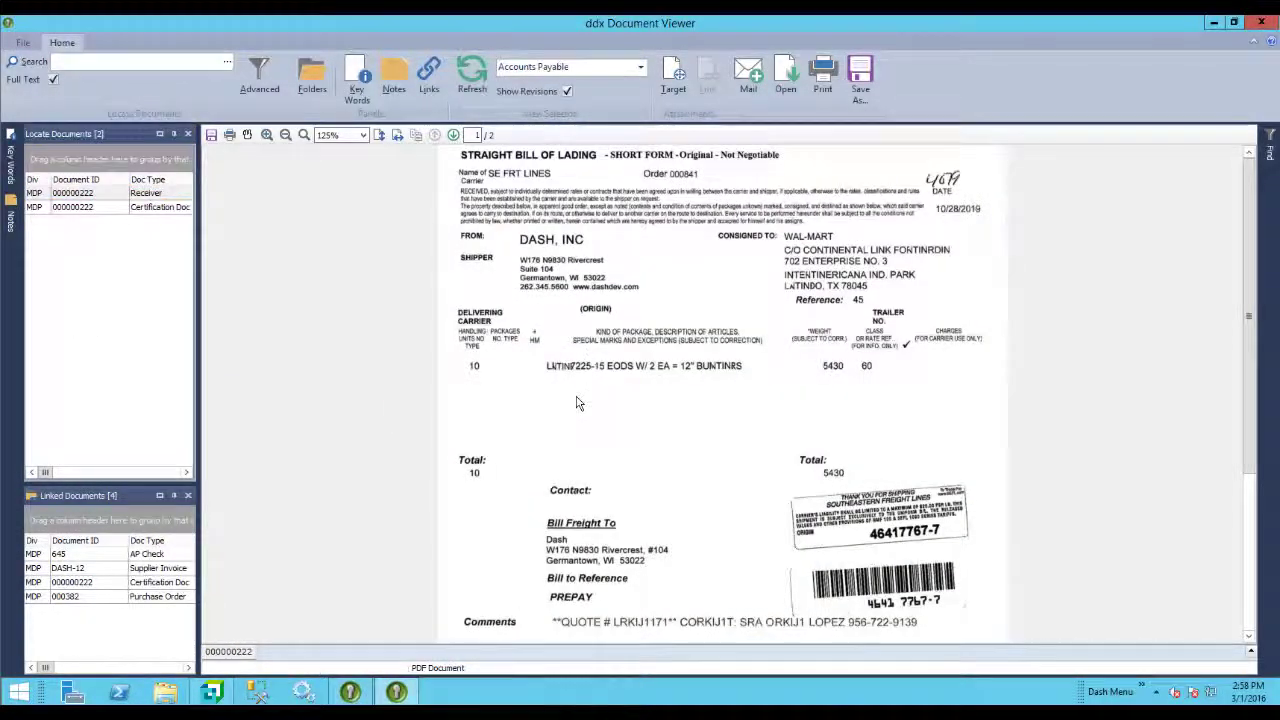
scroll(574, 400, "down", 3)
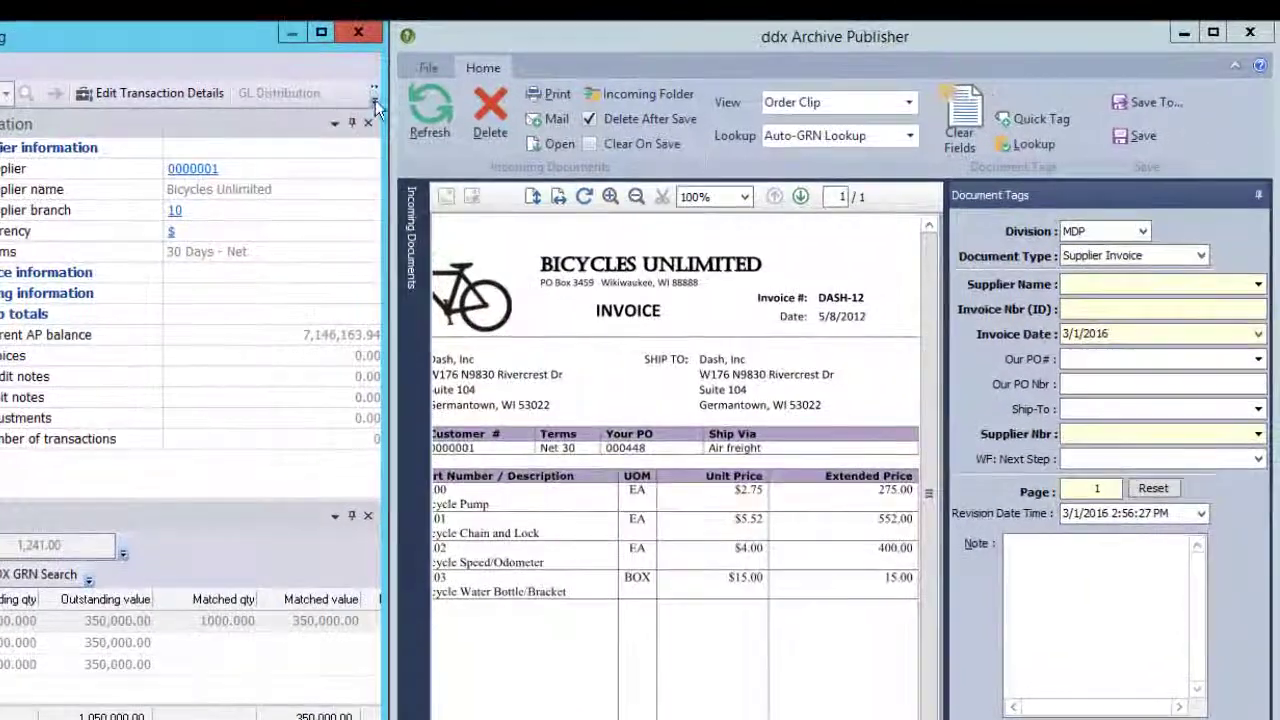
Post invoice DASH-12, maximize Archive Publisher, and show the Incoming Documents list.
left_click(568, 74)
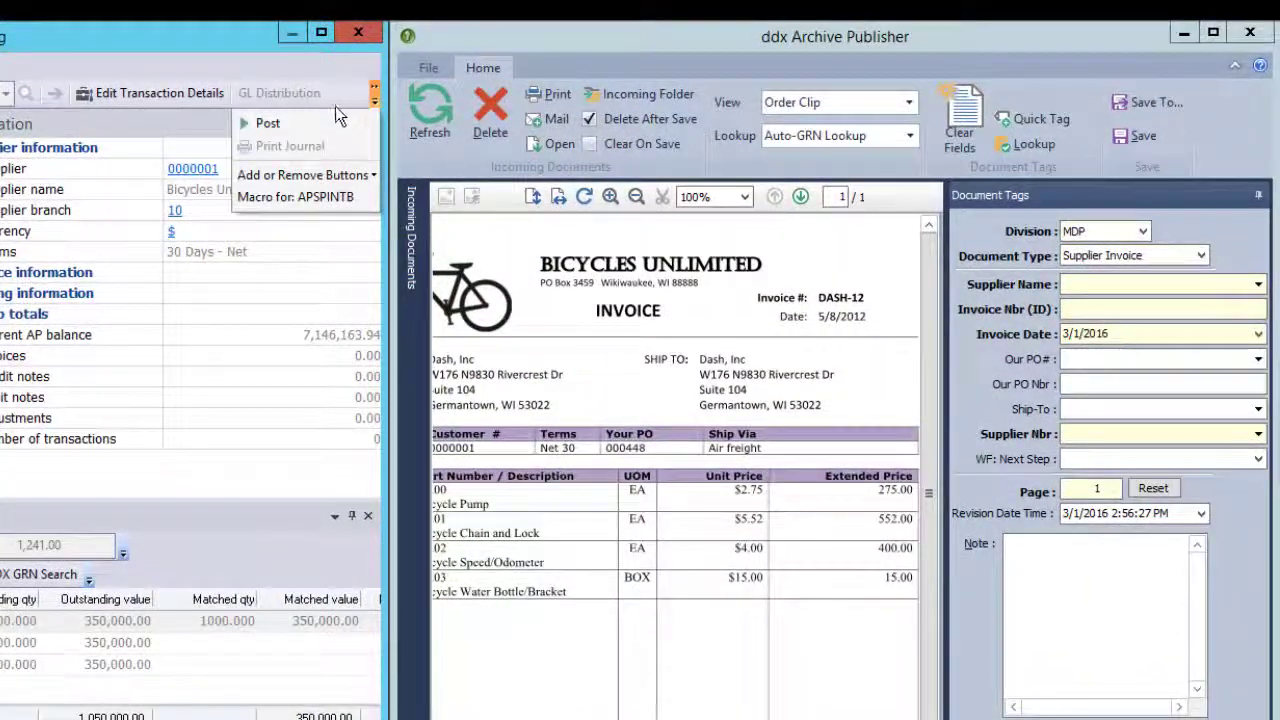
left_click(266, 123)
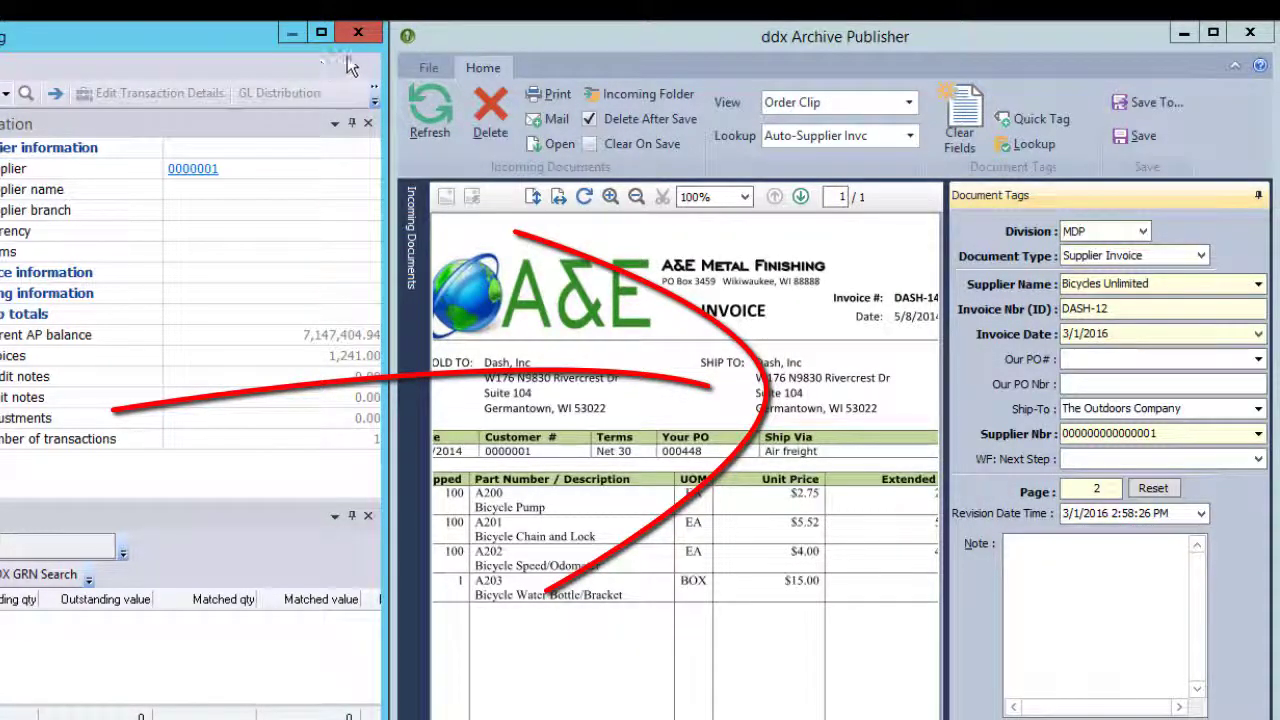
double_click(652, 35)
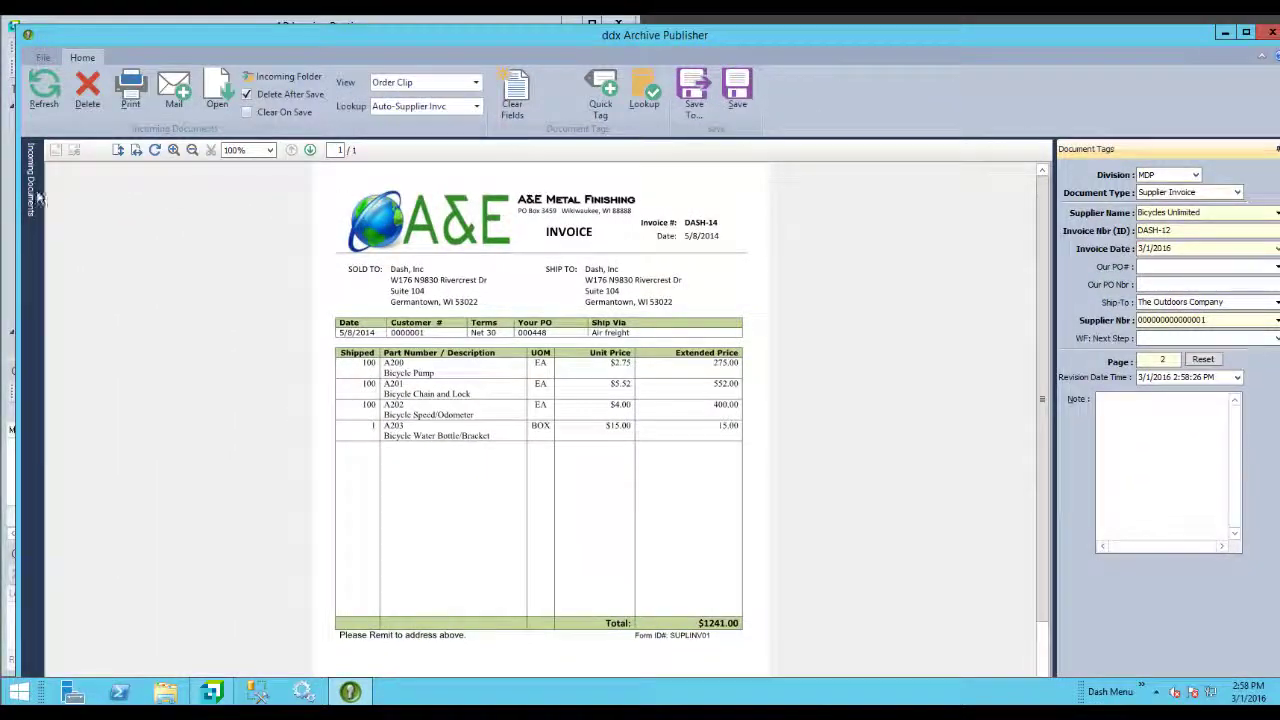
left_click(33, 198)
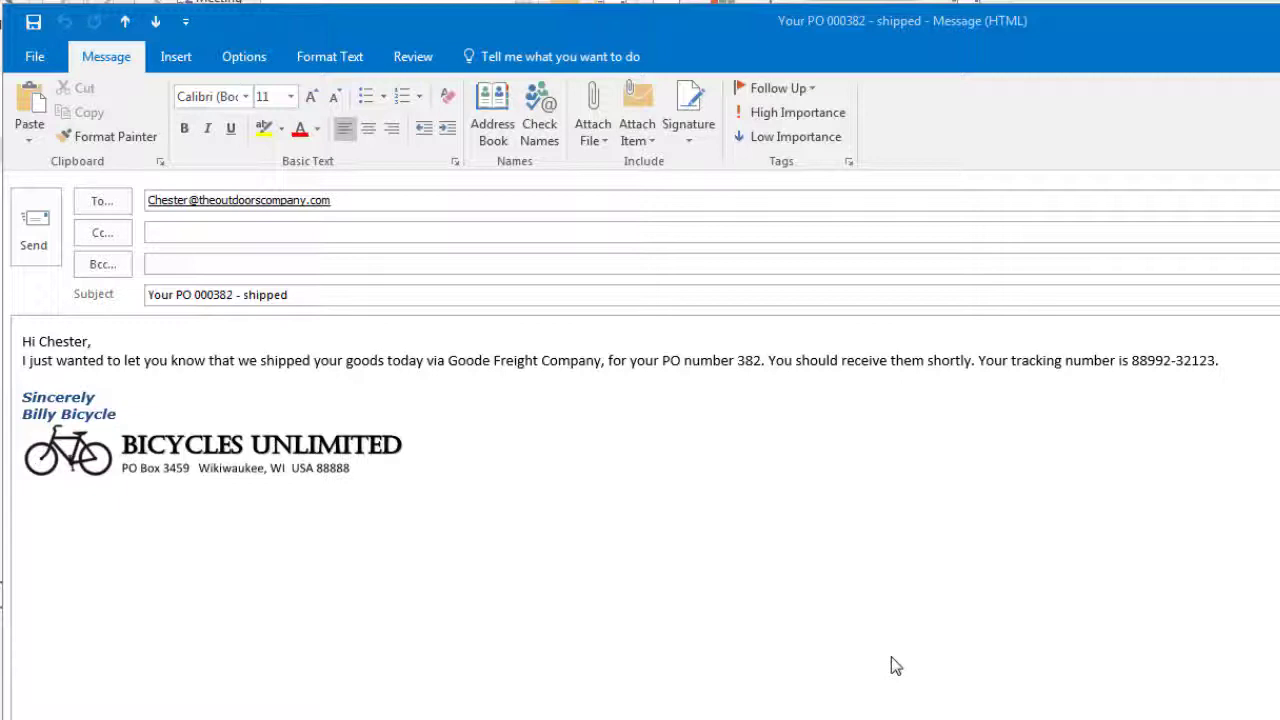
Print the PO 000382 shipment email to Dash ddxPrinter and publish the unrecognised form to DDX.
left_click(36, 57)
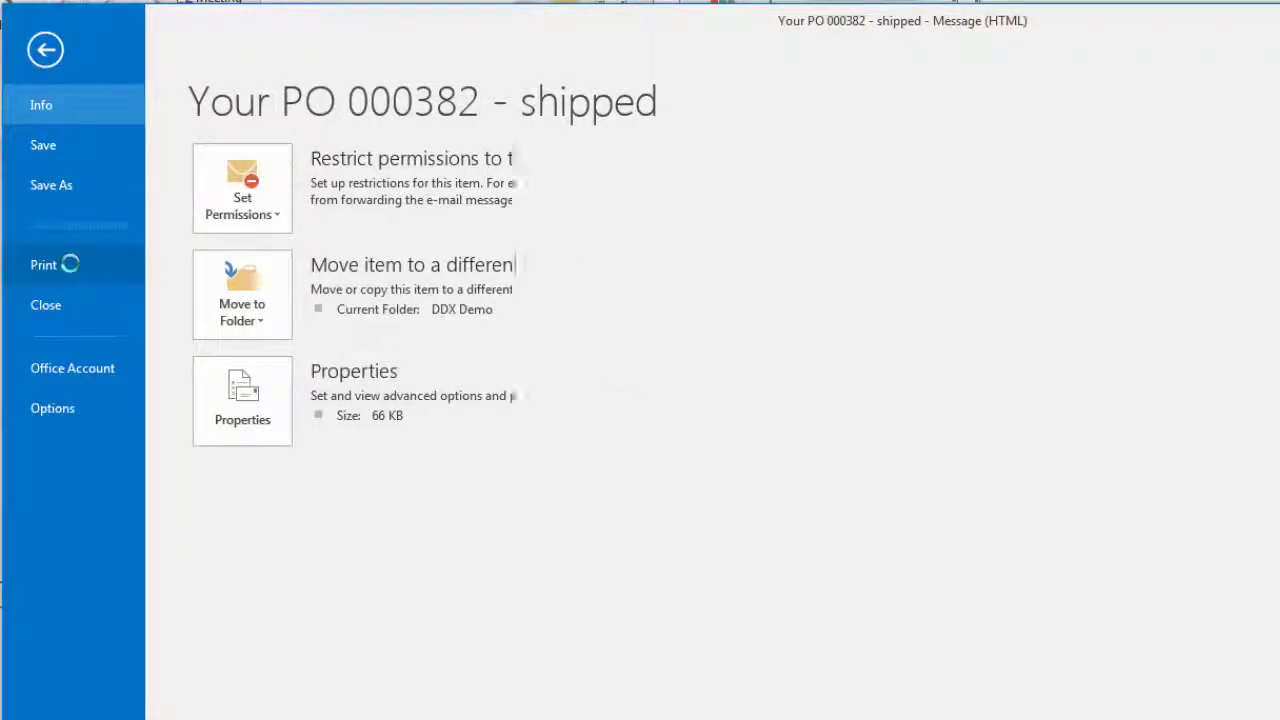
left_click(44, 266)
left_click(368, 328)
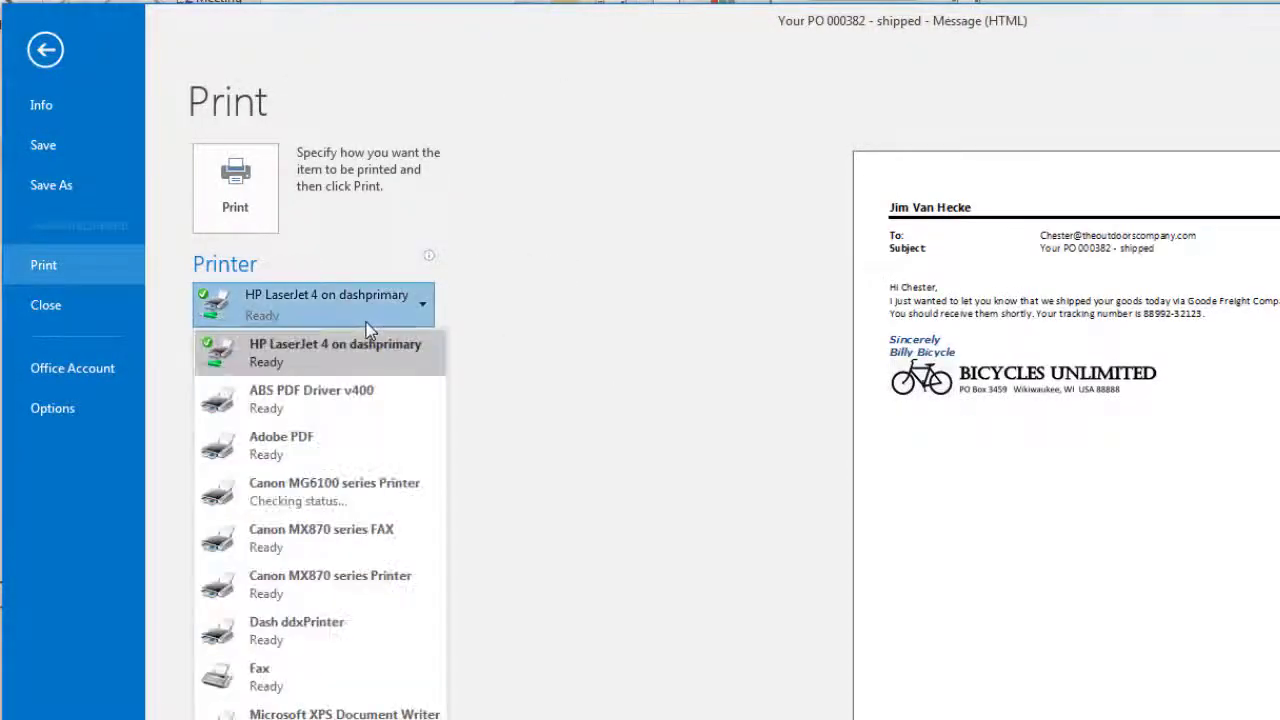
left_click(295, 636)
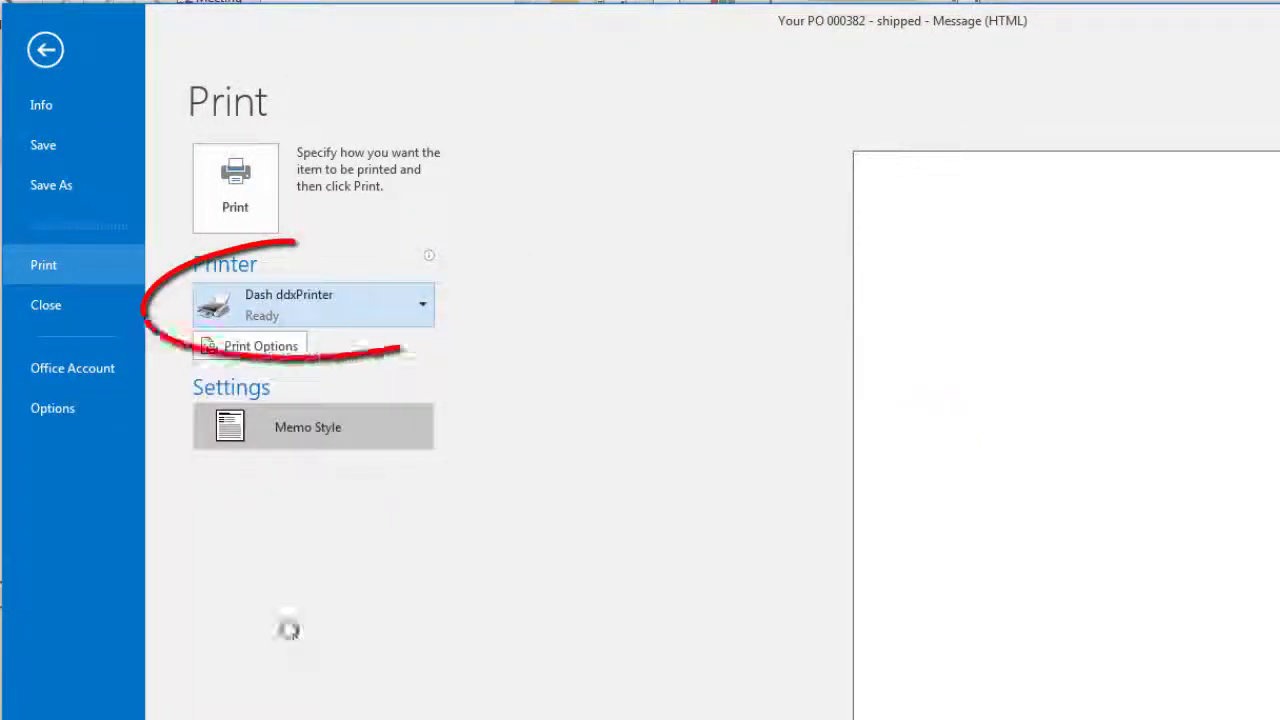
left_click(236, 210)
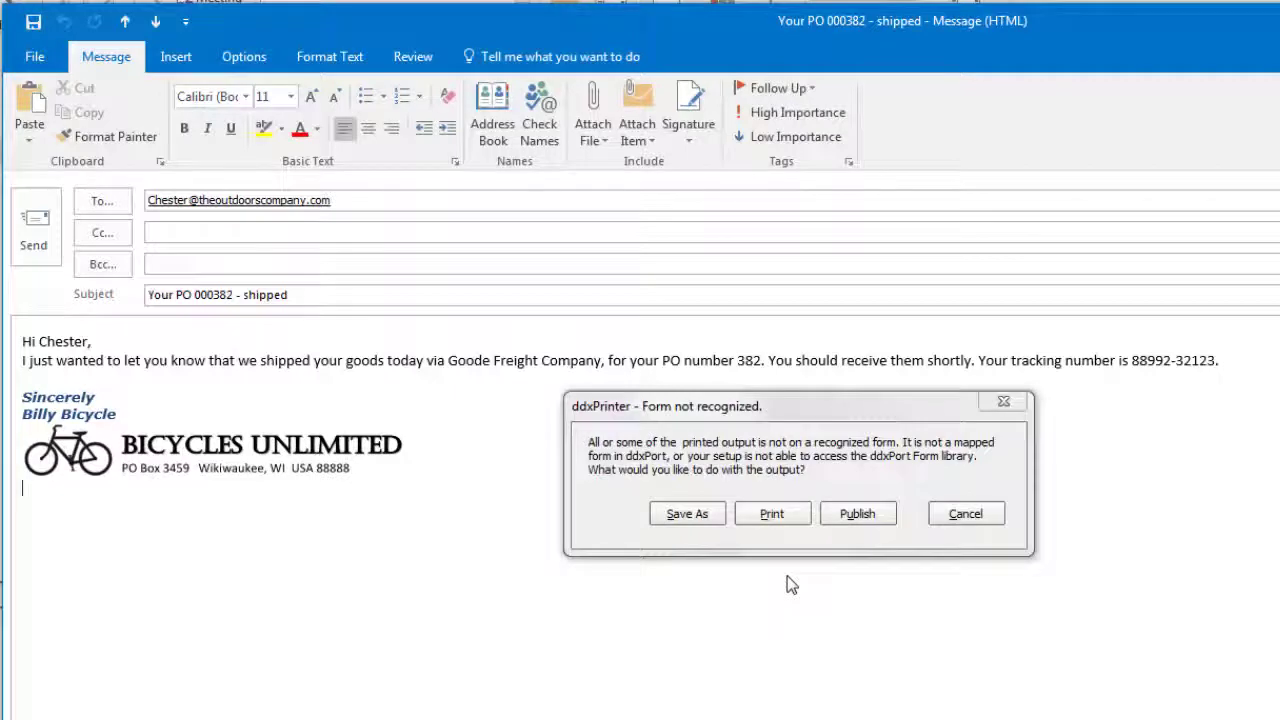
left_click(826, 432)
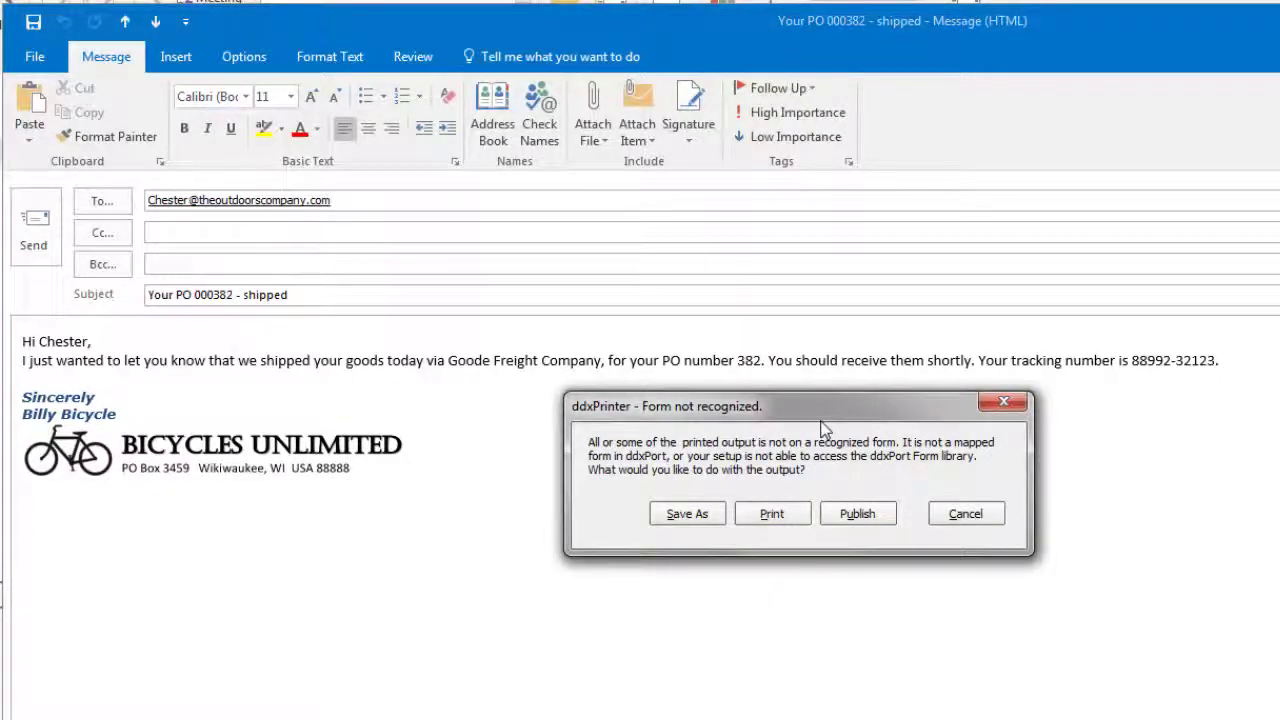
left_click(858, 515)
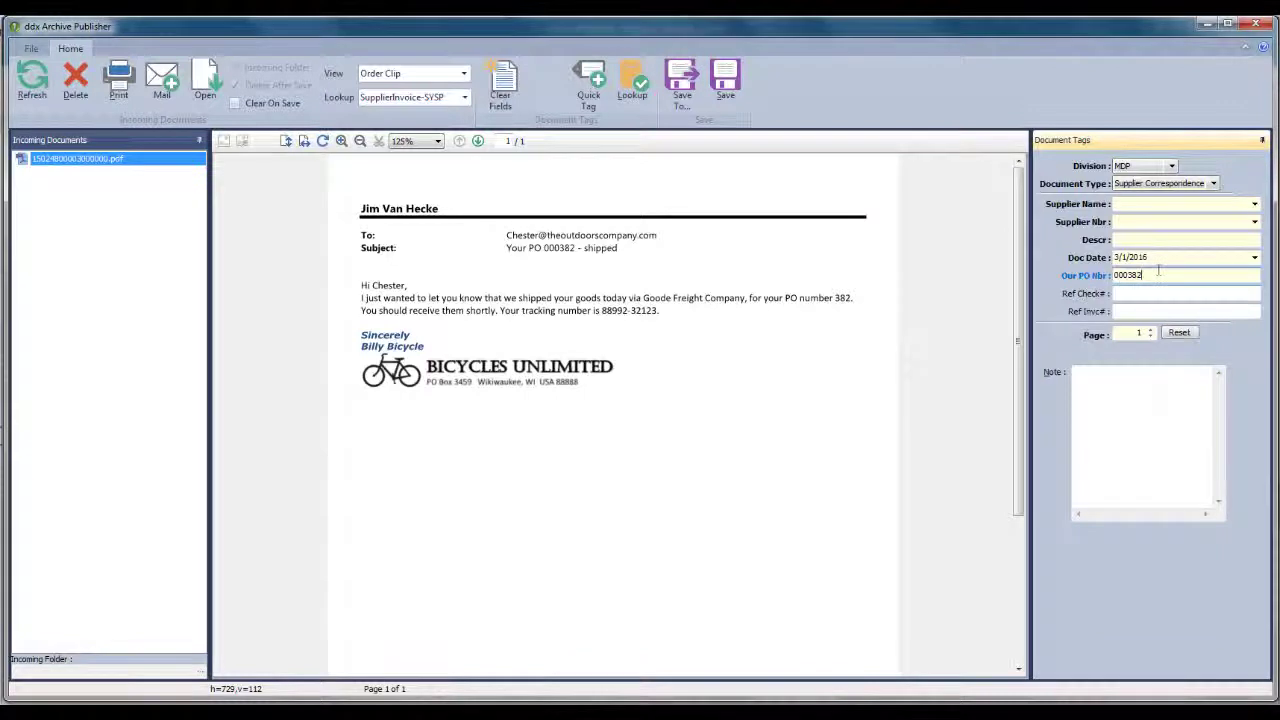
Quick Tag the supplier fields, add the description 'Shipment letter', and save the document.
left_click(588, 85)
left_click(1151, 242)
type("Shipment lett")
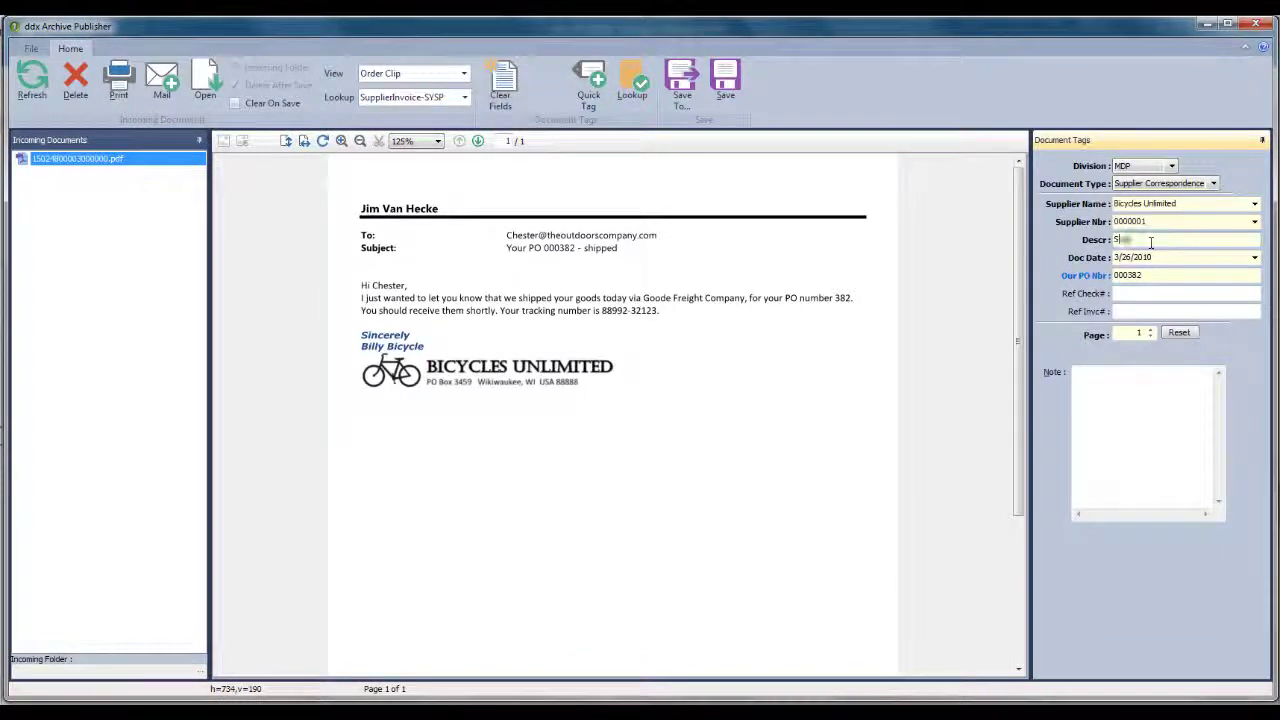
type("er")
left_click(742, 92)
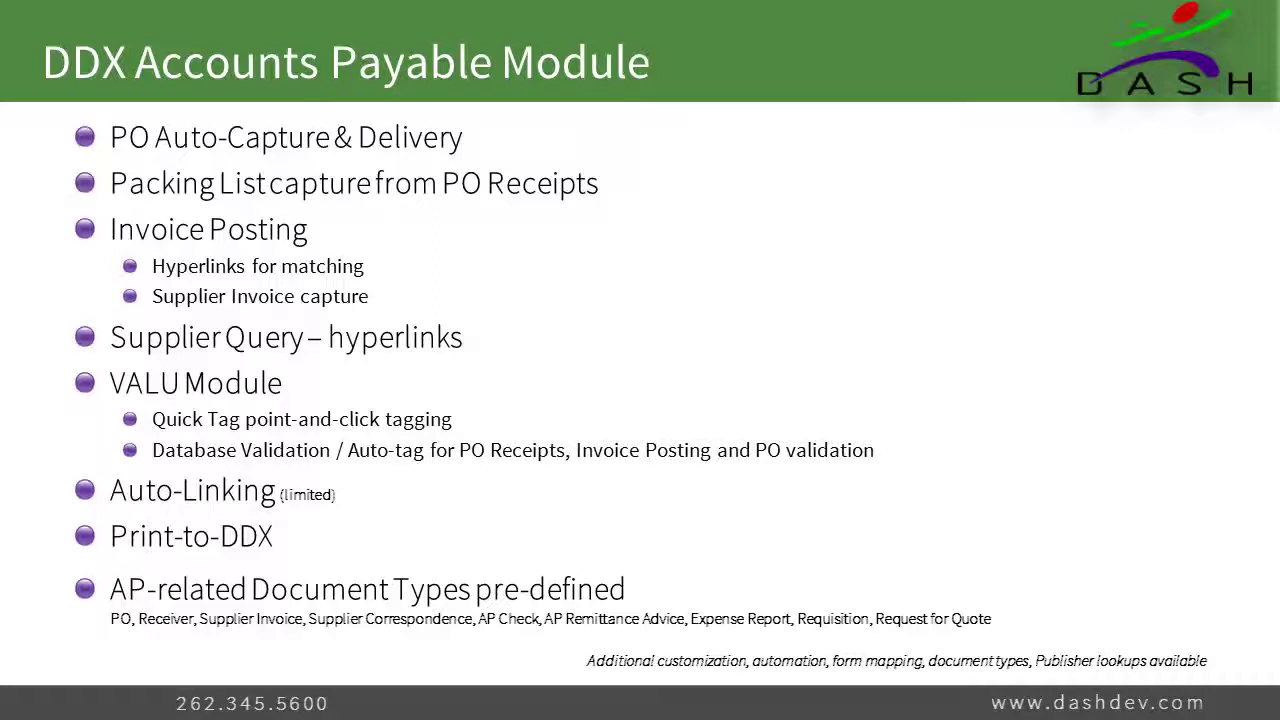
Advance to the closing 'Experience the Power of Paperless' title slide.
key("Right")
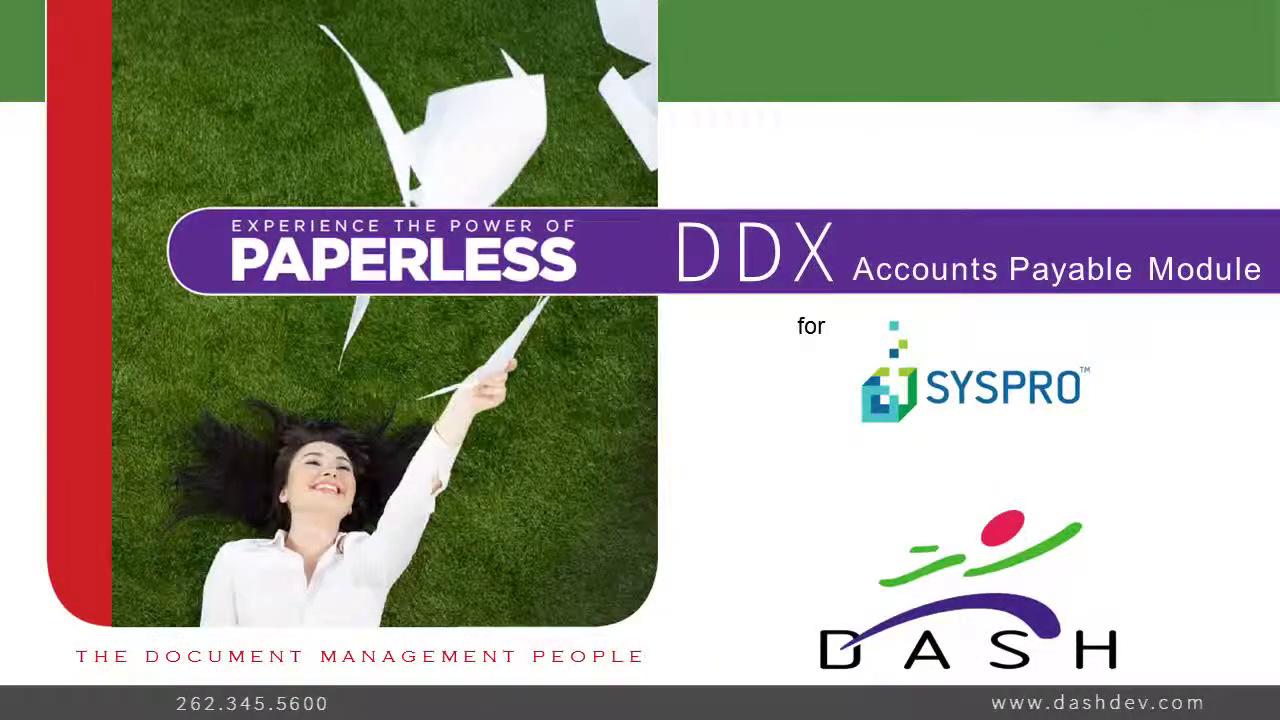